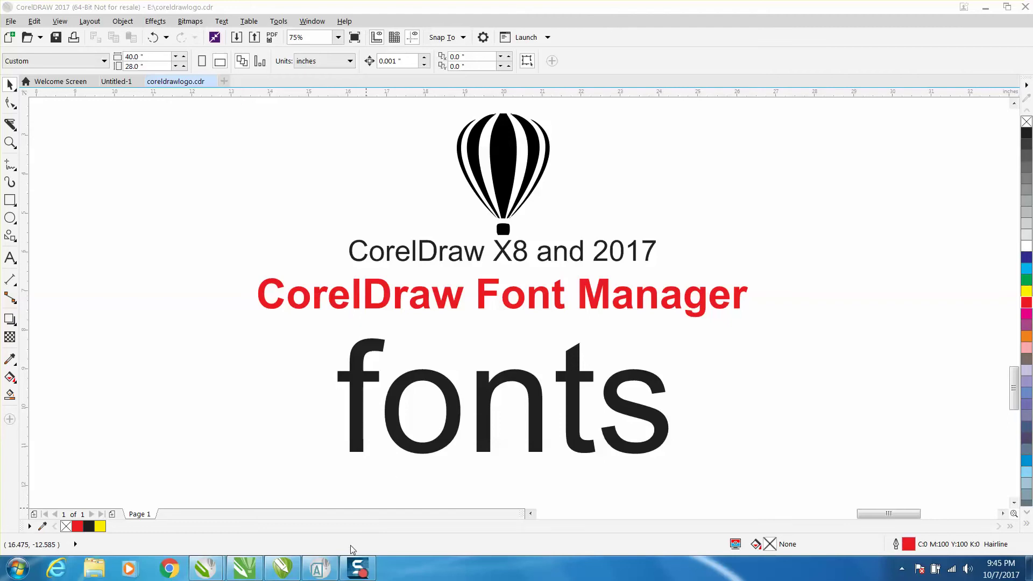
In Font Manager, search the fonts for 'lu' and select Lucida Sans Unicode
click(321, 570)
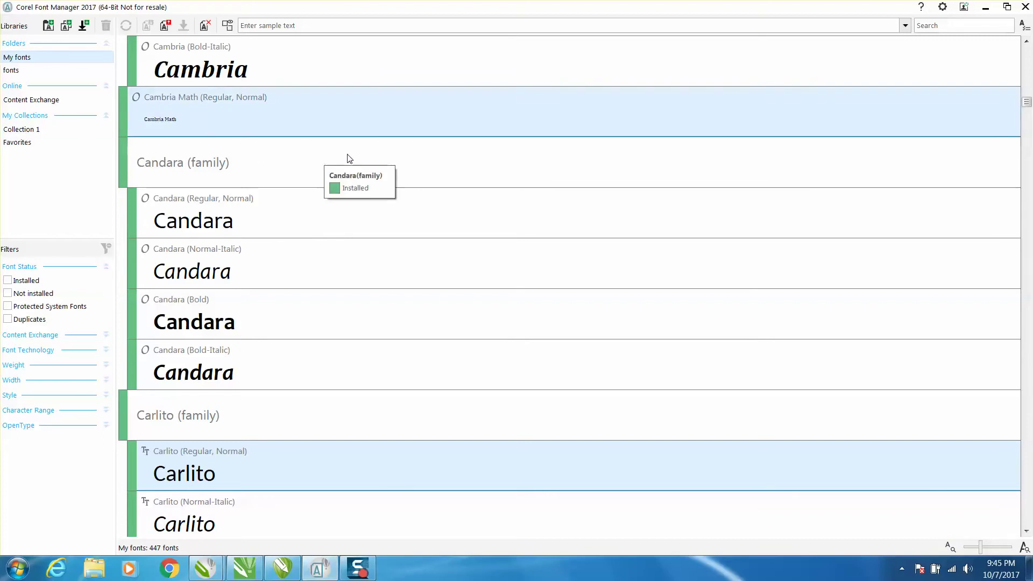
click(934, 27)
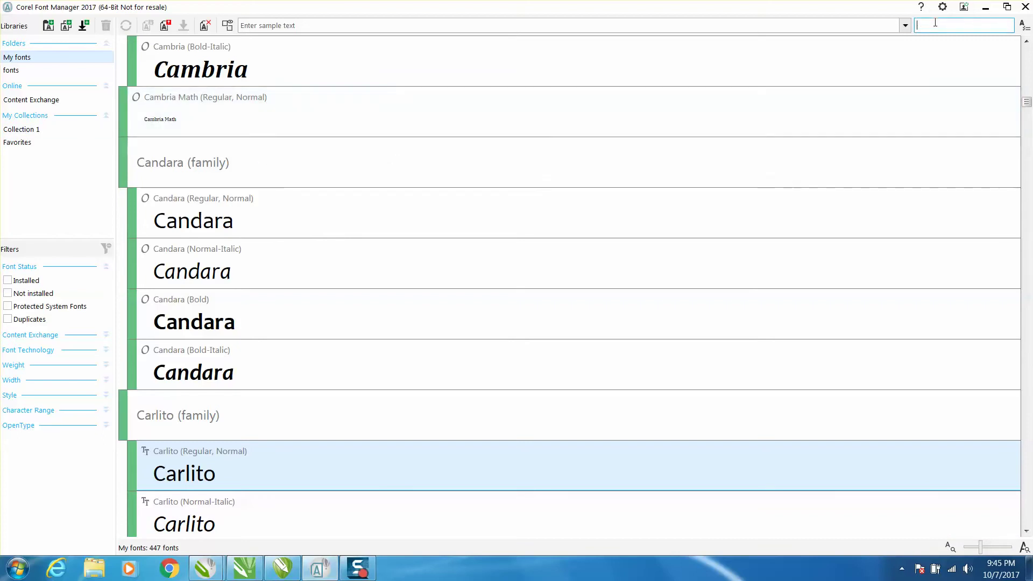
text(lu)
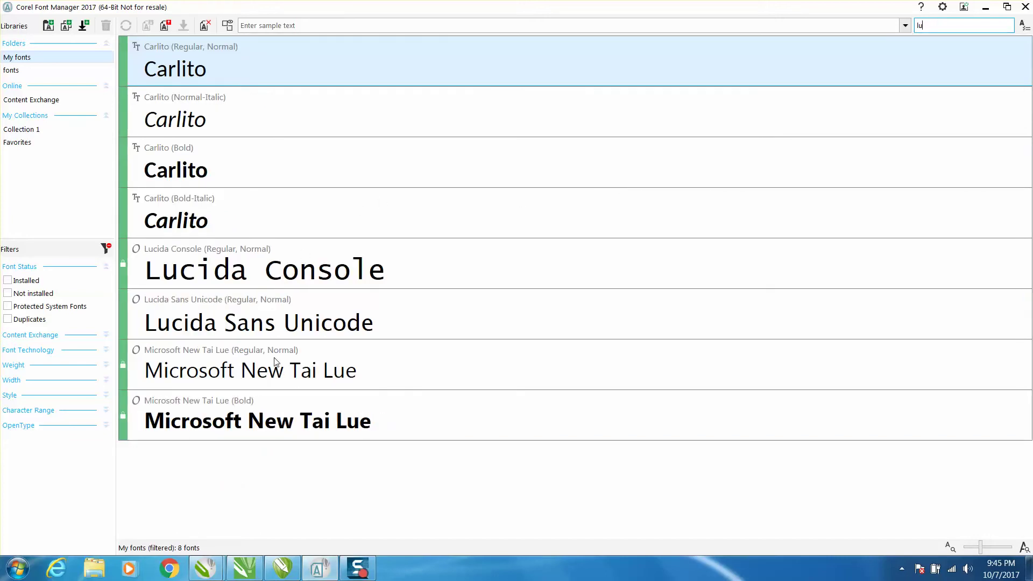
click(273, 328)
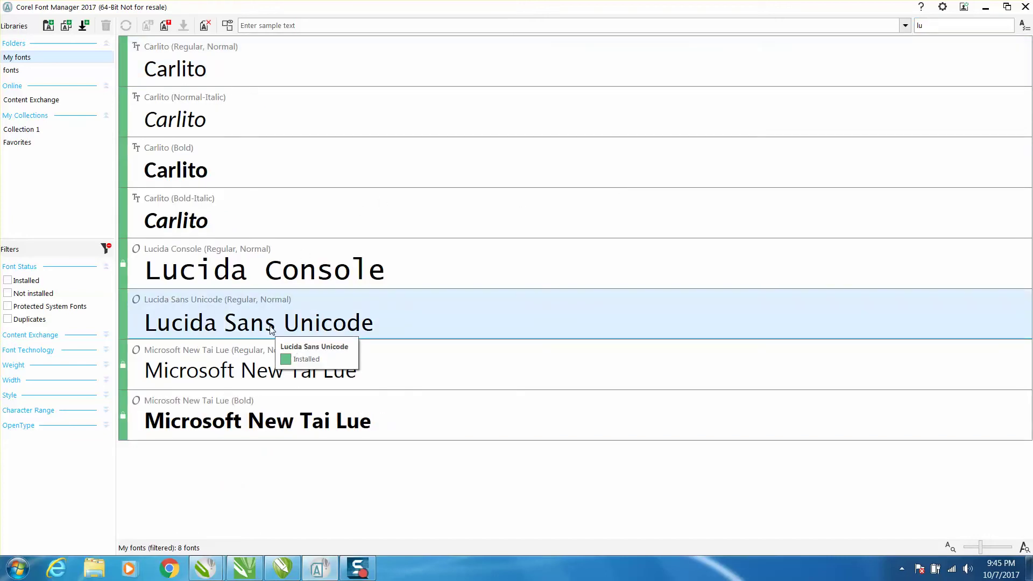
Clear the name search so all 447 fonts are listed again
click(933, 26)
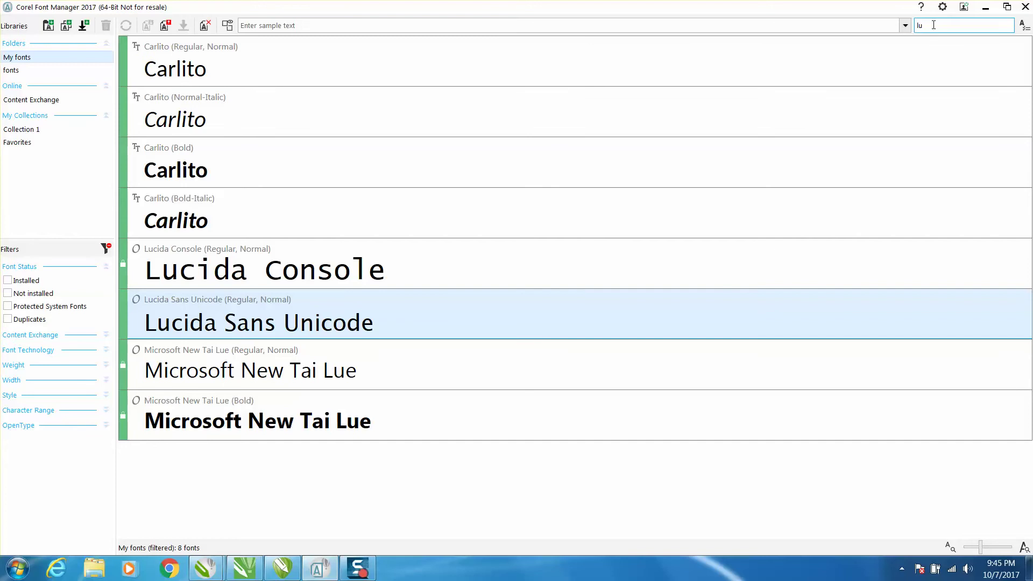
key(BackSpace)
key(BackSpace)
text(ti)
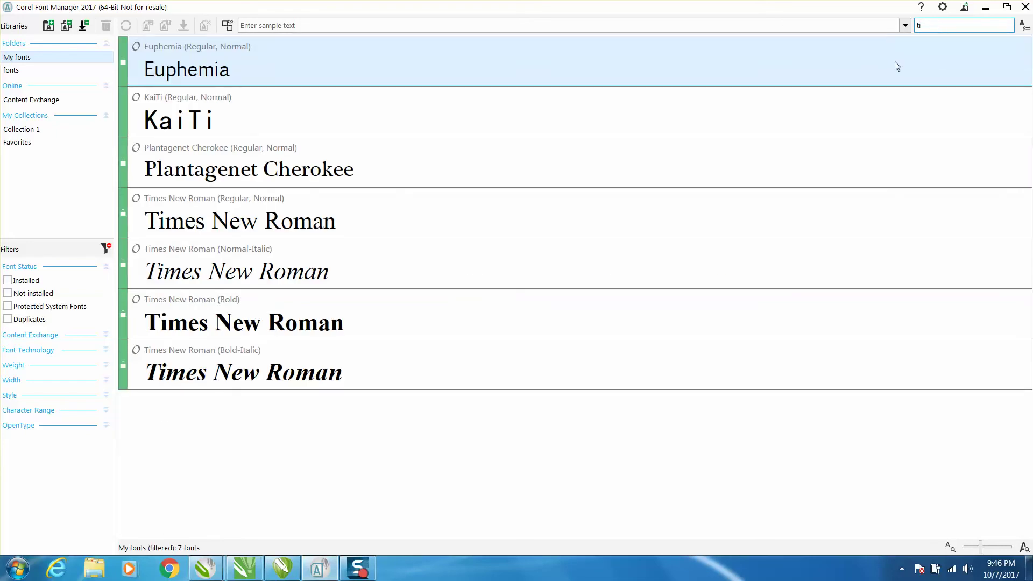
key(BackSpace)
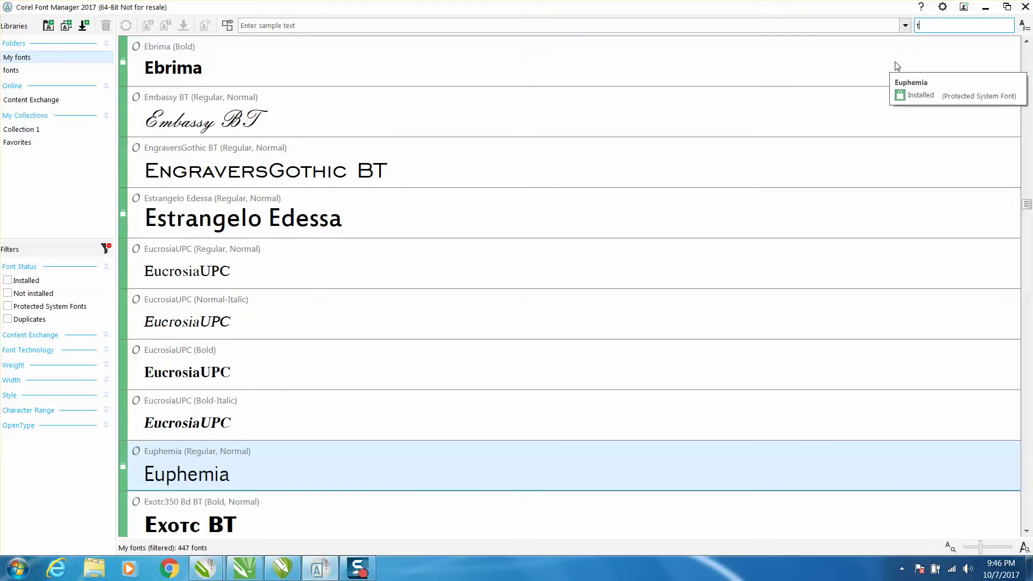
key(BackSpace)
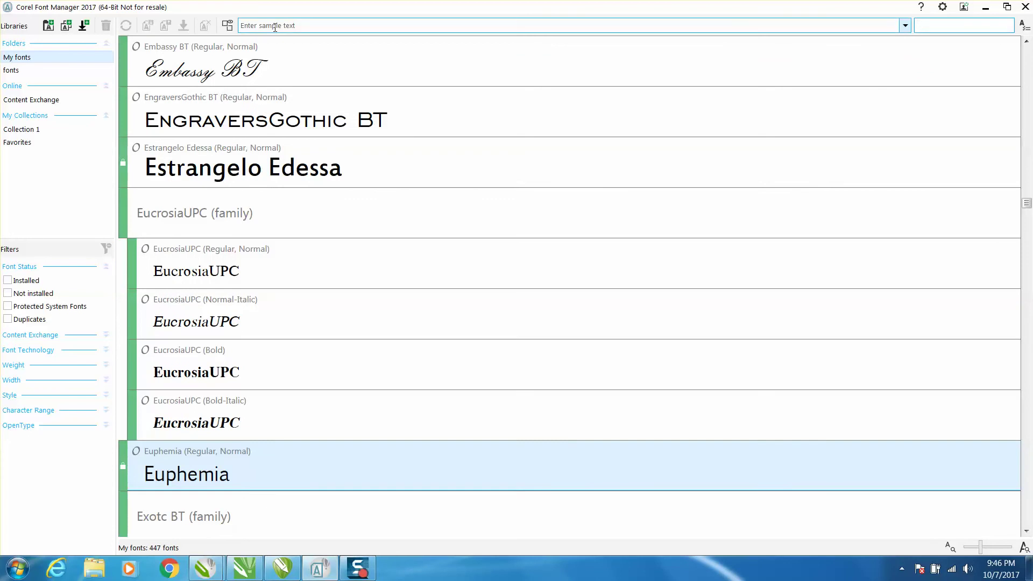
click(275, 25)
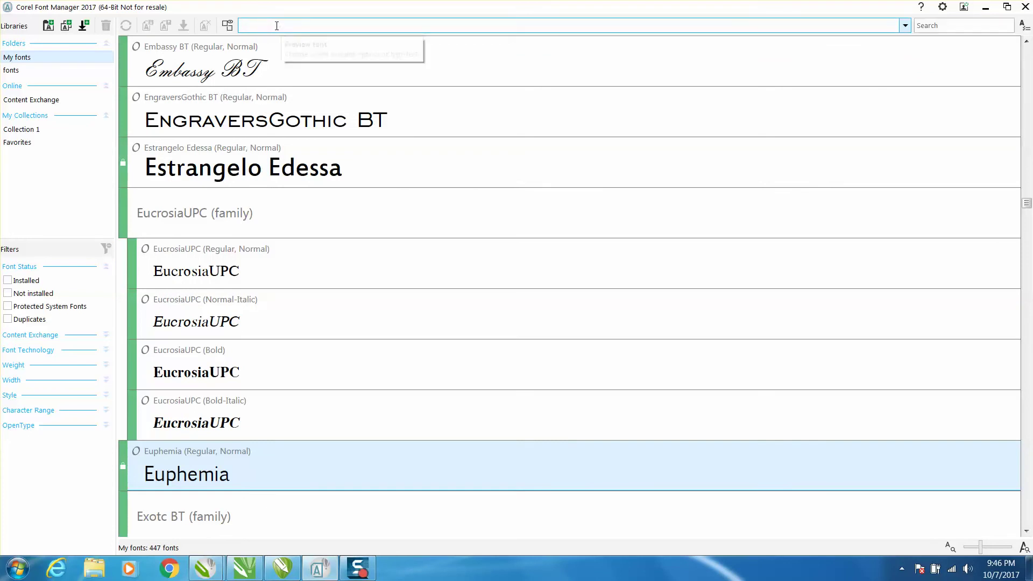
text(corel)
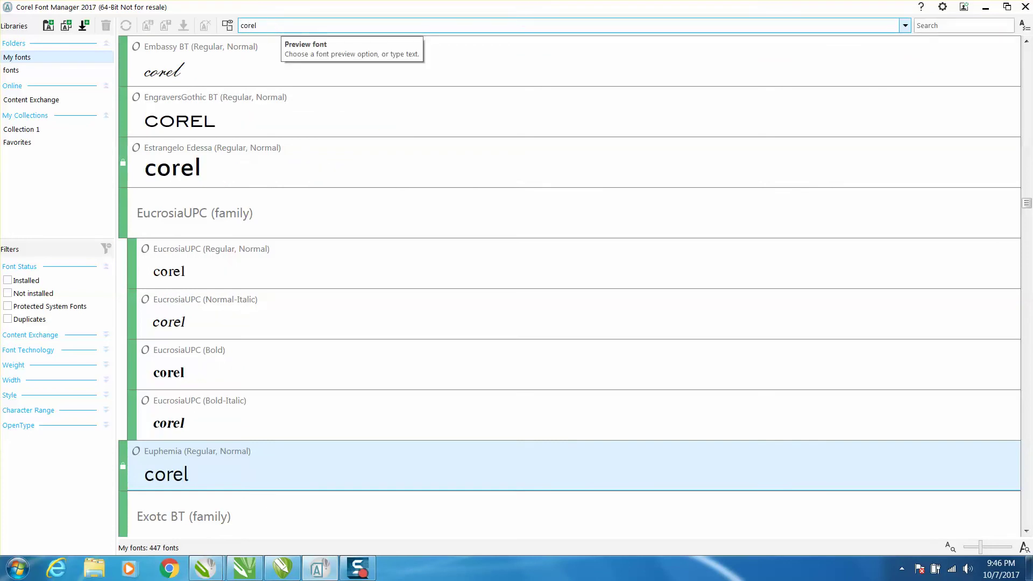
text(dr)
Correct a typo while entering 'corelDraw' as the font preview text
key(BackSpace)
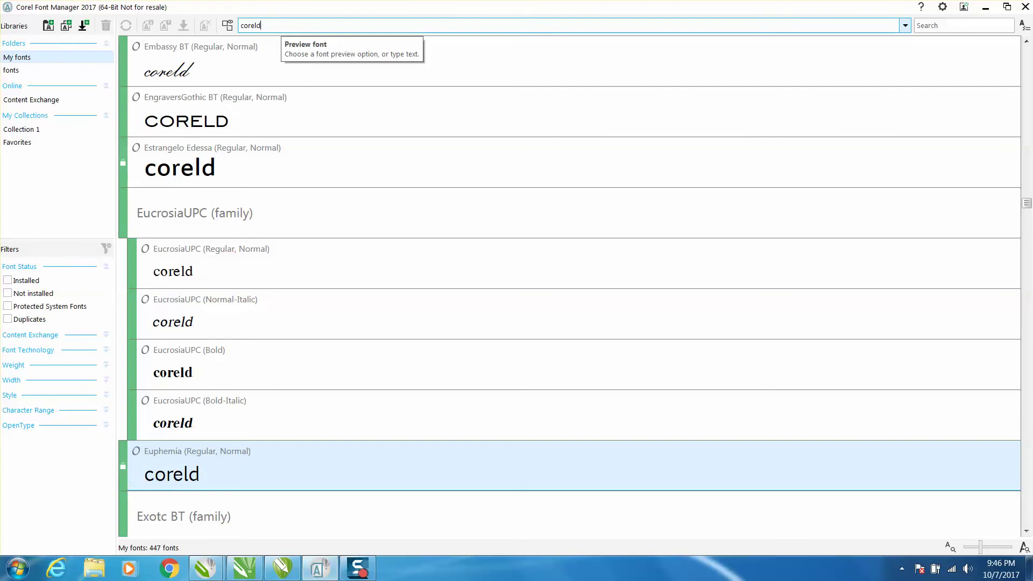
key(BackSpace)
text(Dr)
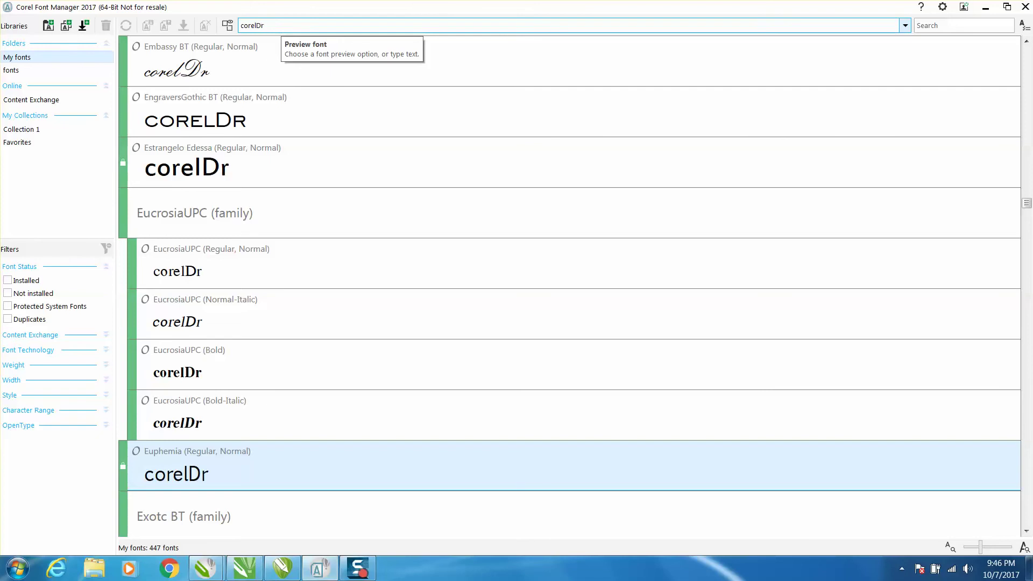
text(aw)
scroll(309, 148, down, 3)
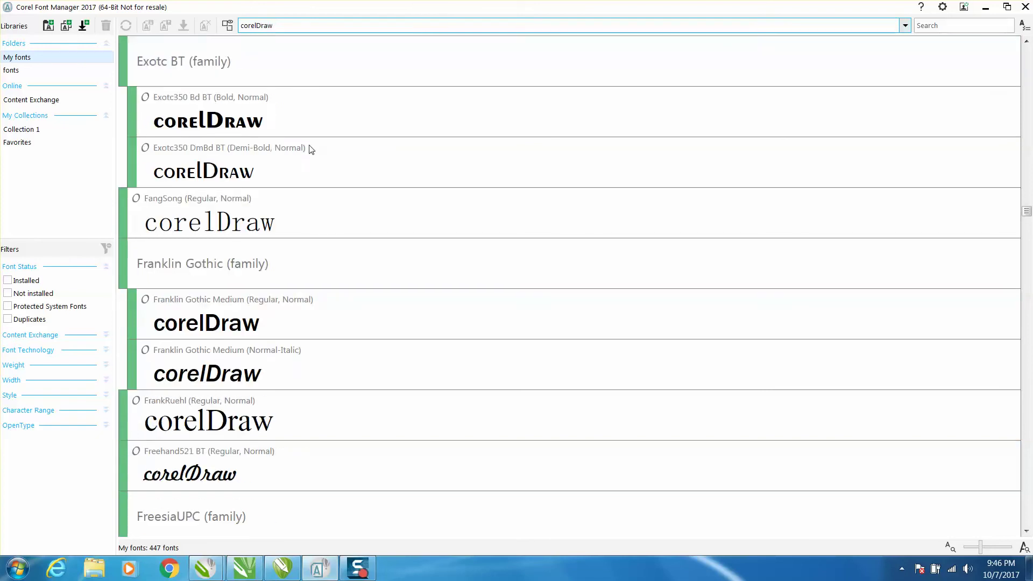
scroll(309, 147, down, 2)
scroll(314, 156, down, 3)
scroll(313, 157, down, 3)
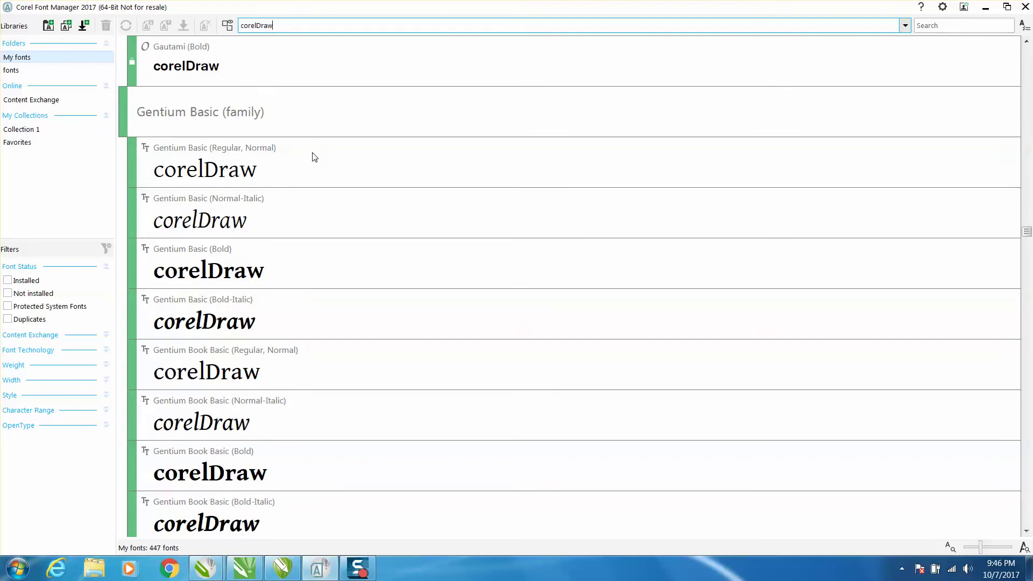
scroll(312, 156, down, 3)
scroll(312, 158, down, 3)
scroll(305, 180, down, 3)
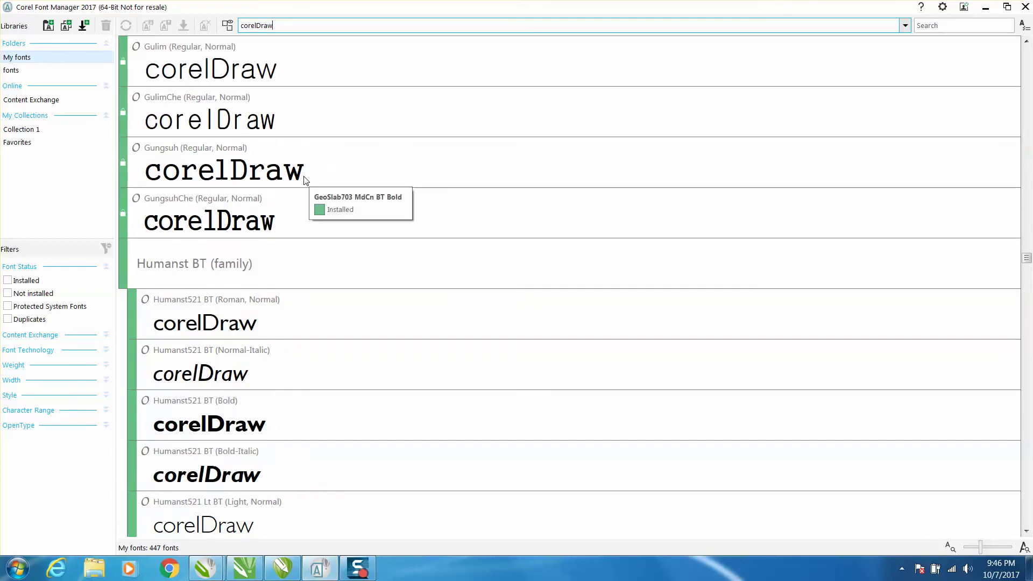
scroll(305, 181, down, 3)
scroll(304, 180, down, 3)
scroll(304, 179, down, 3)
scroll(304, 180, down, 3)
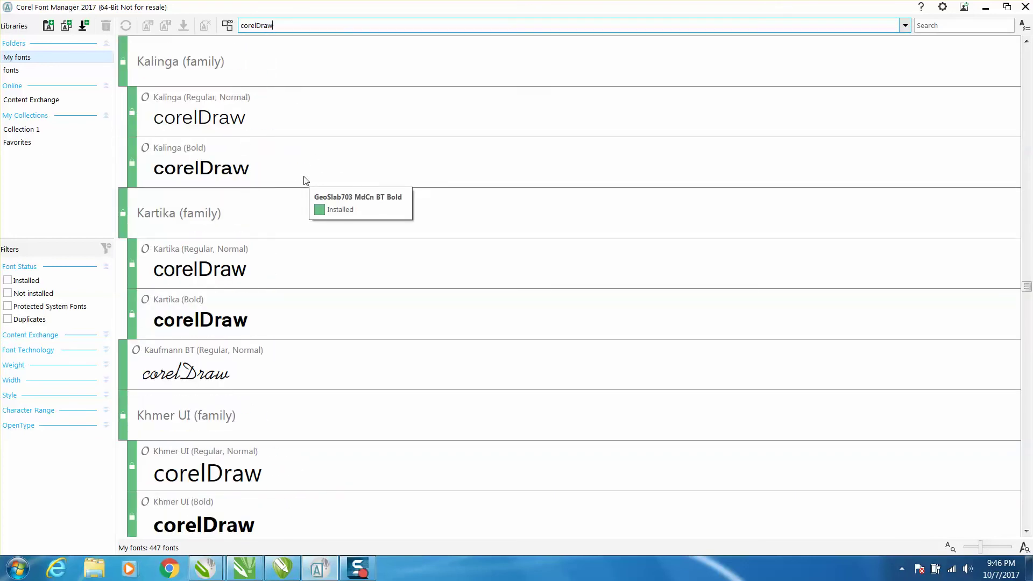
scroll(301, 180, down, 3)
scroll(302, 180, down, 3)
scroll(302, 181, down, 3)
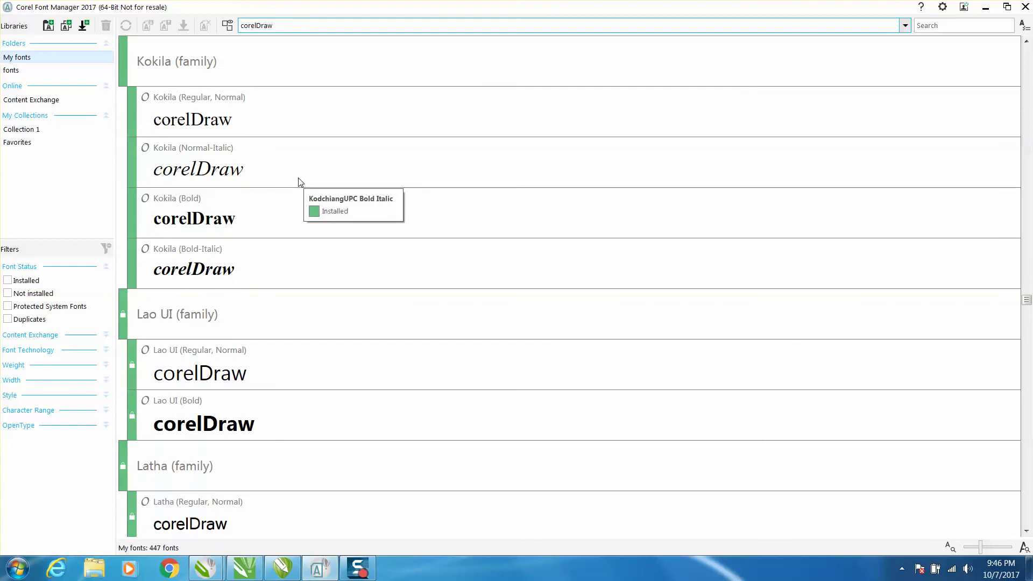
scroll(298, 182, down, 3)
scroll(297, 182, down, 3)
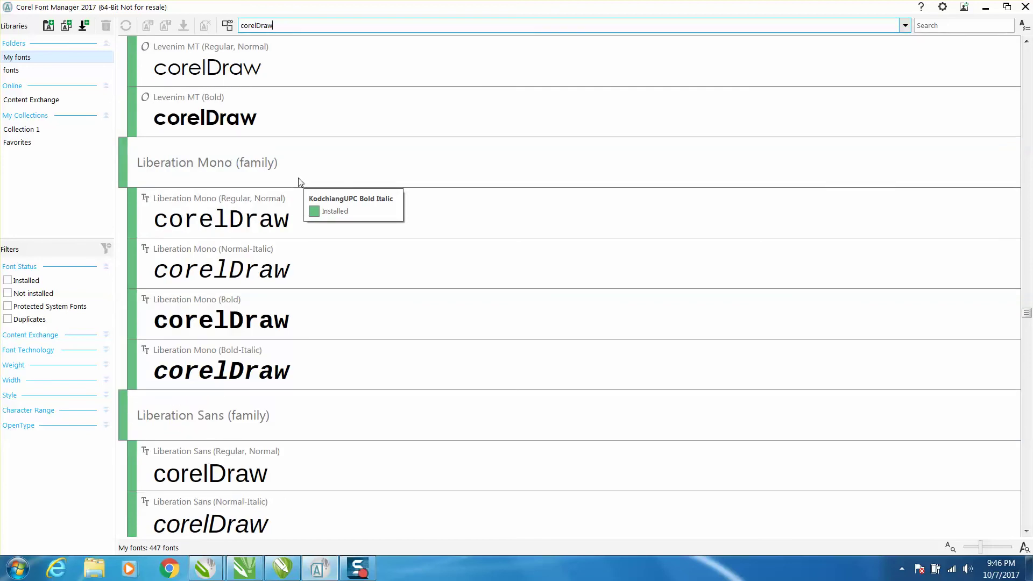
scroll(299, 181, up, 3)
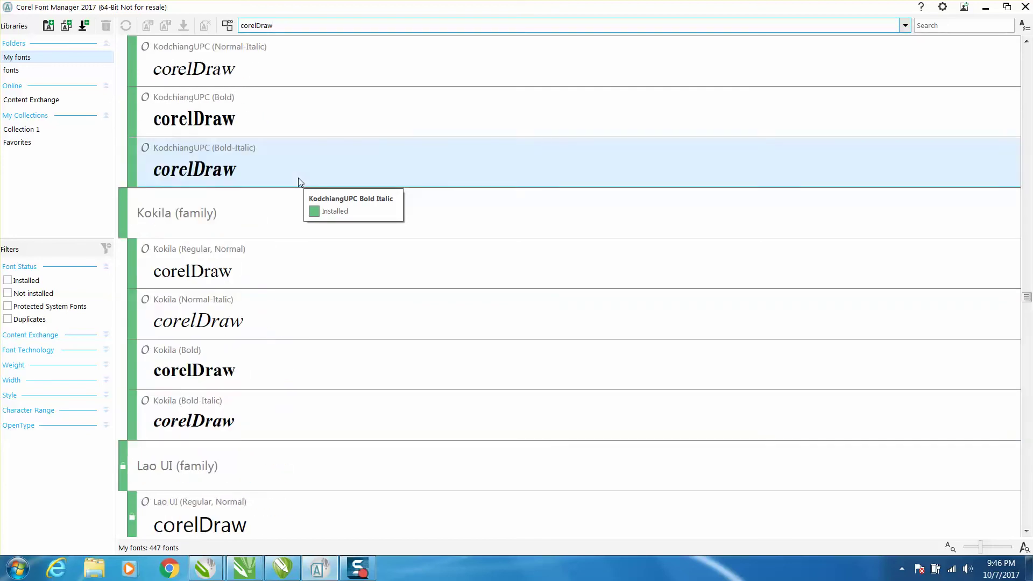
scroll(299, 182, up, 3)
scroll(298, 182, up, 3)
scroll(298, 180, up, 2)
scroll(298, 179, up, 3)
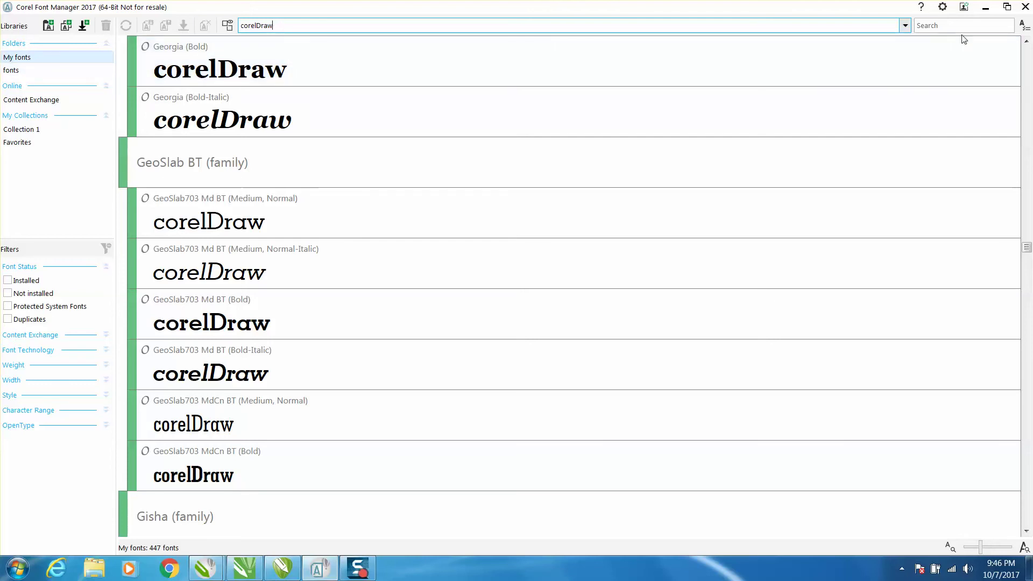
Close Font Manager and relaunch it from CorelDRAW's Launch menu
click(1024, 8)
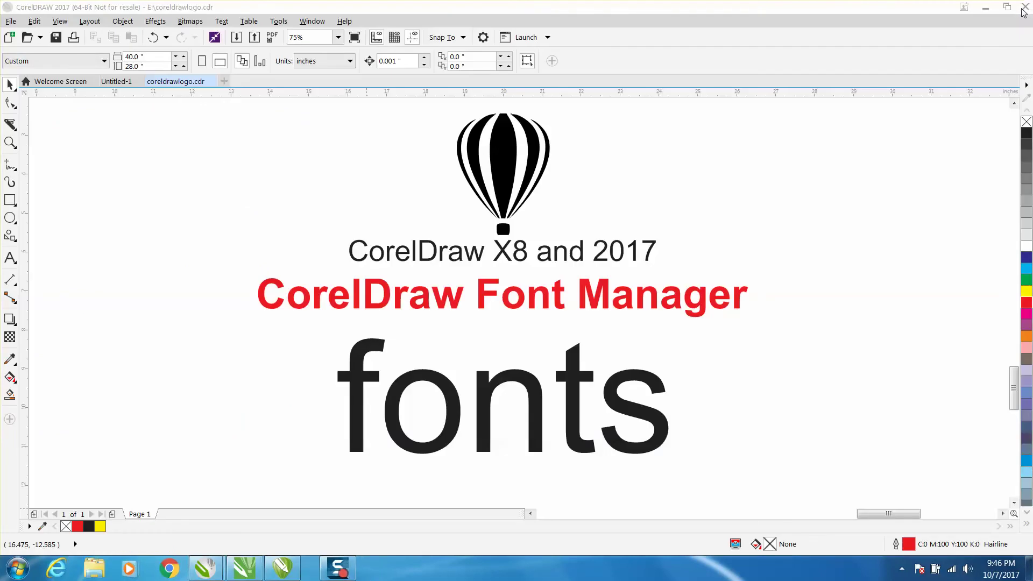
click(531, 42)
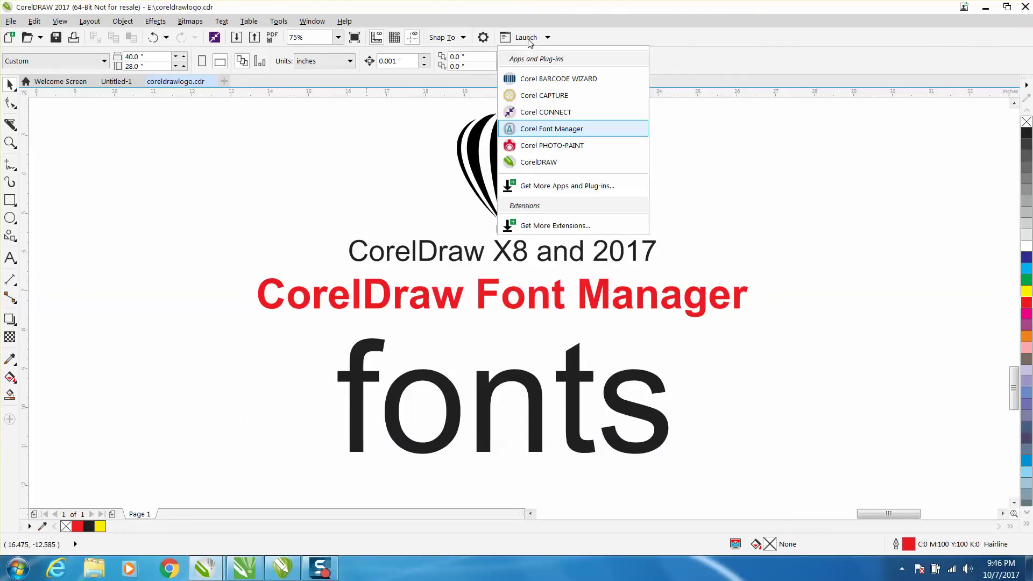
click(544, 129)
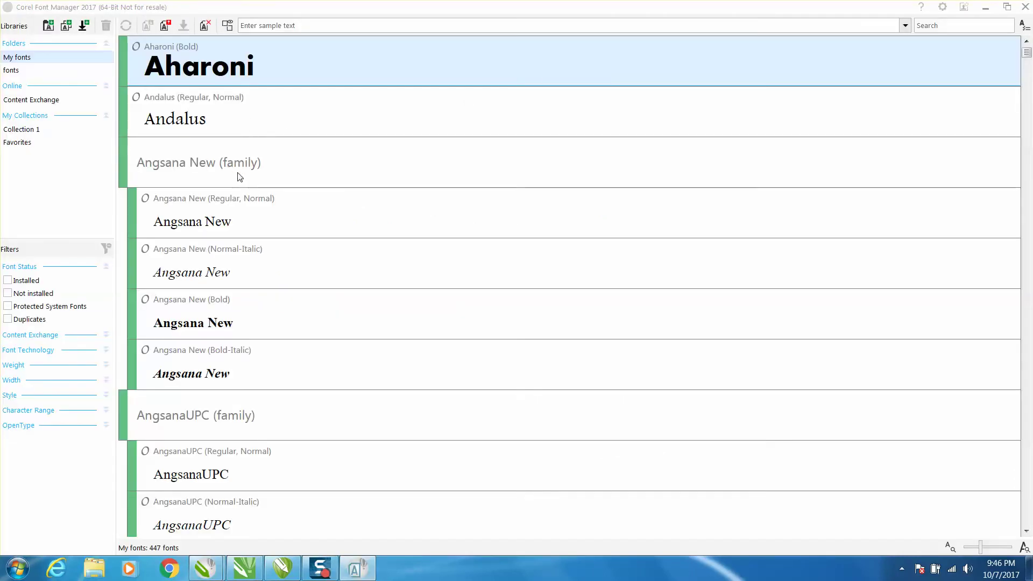
Search 'lu', drag Lucida Sans Unicode into Favorites, and minimize Font Manager
click(363, 231)
scroll(363, 232, down, 5)
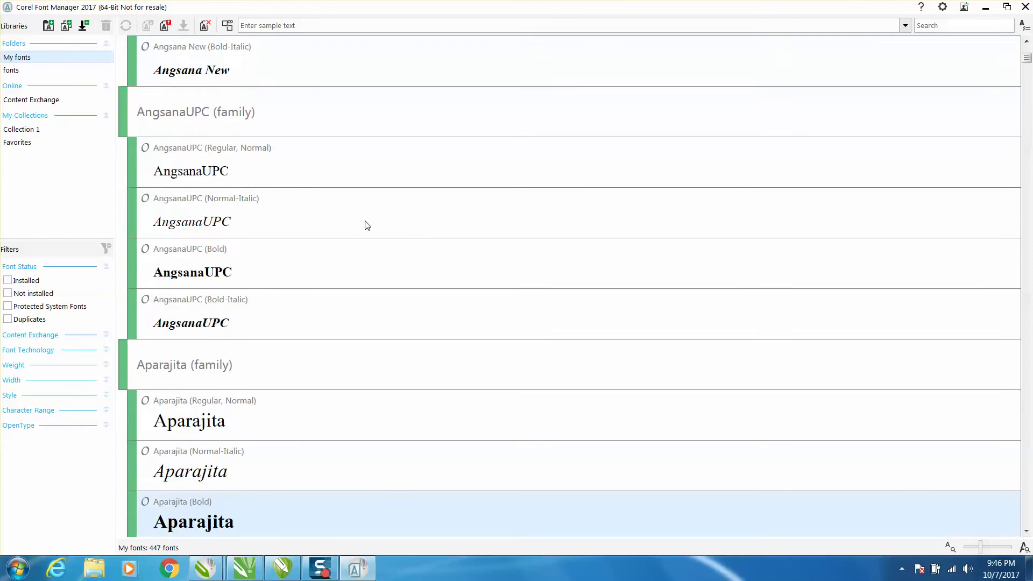
scroll(363, 230, down, 5)
scroll(364, 231, down, 5)
scroll(365, 224, down, 5)
scroll(365, 223, down, 5)
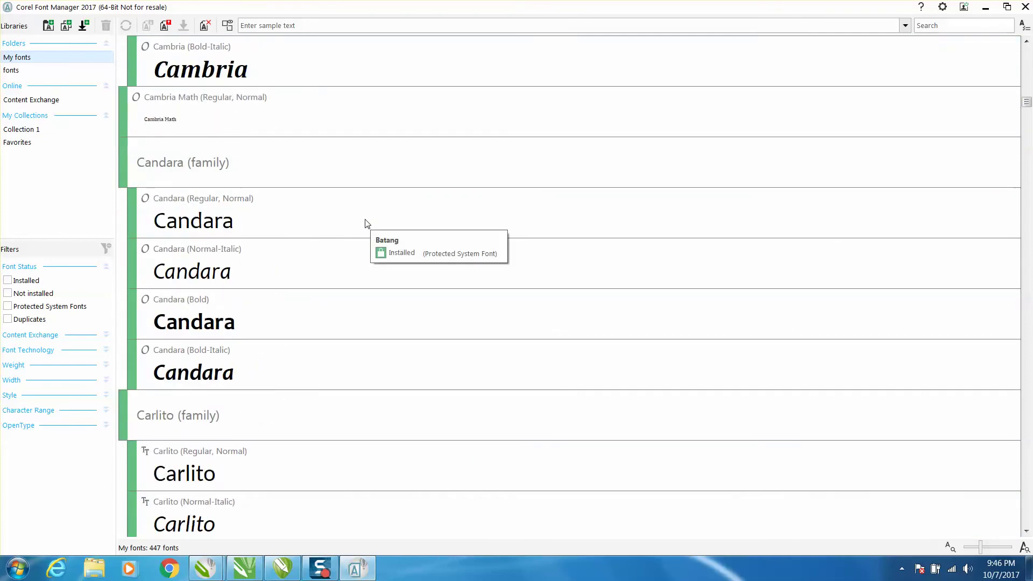
scroll(365, 224, down, 5)
scroll(365, 224, down, 5)
scroll(365, 224, down, 5)
scroll(365, 223, down, 5)
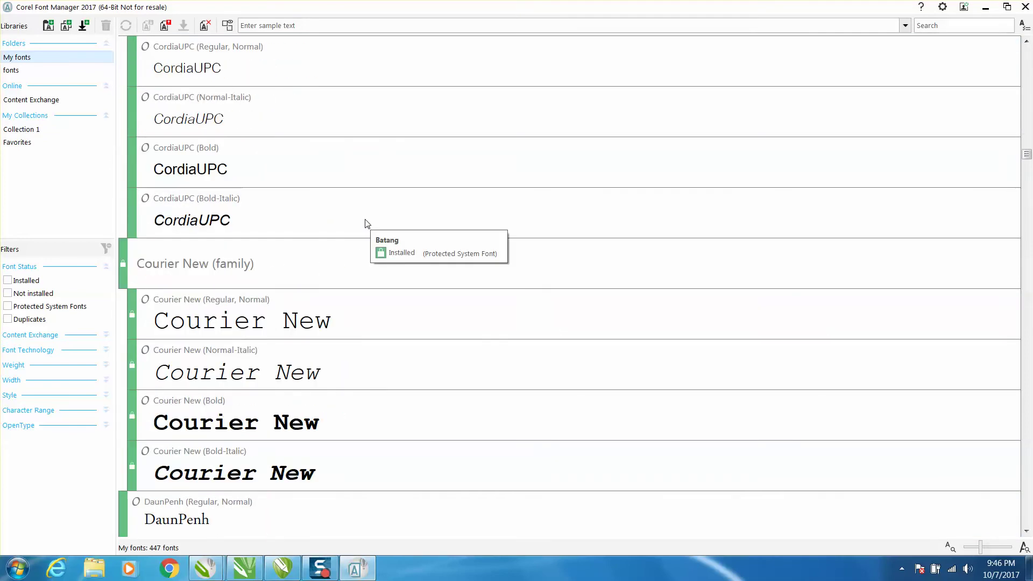
scroll(364, 224, down, 5)
scroll(365, 224, down, 5)
scroll(365, 224, down, 5)
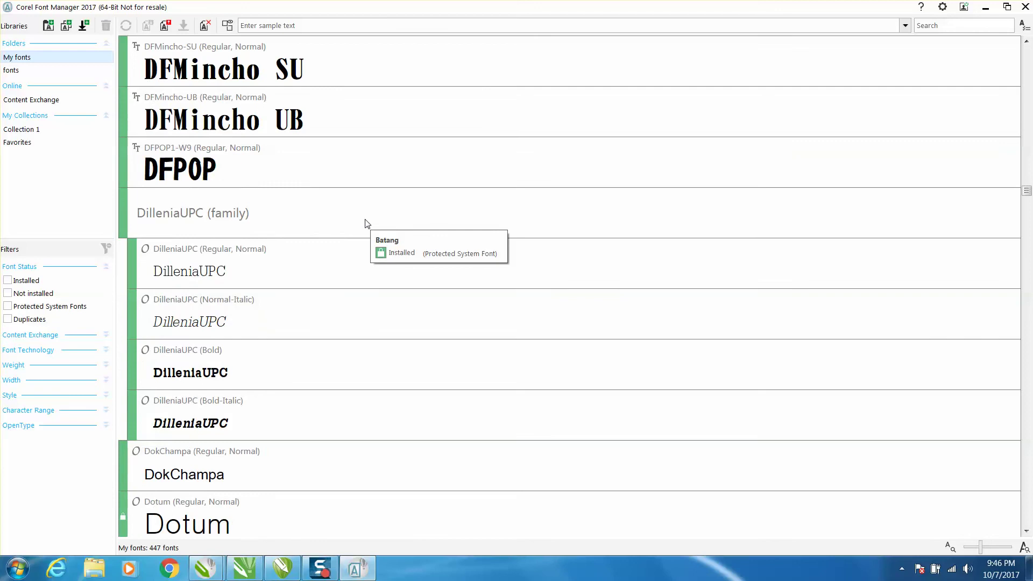
scroll(365, 223, down, 5)
scroll(365, 223, down, 3)
scroll(365, 223, down, 5)
scroll(364, 224, down, 5)
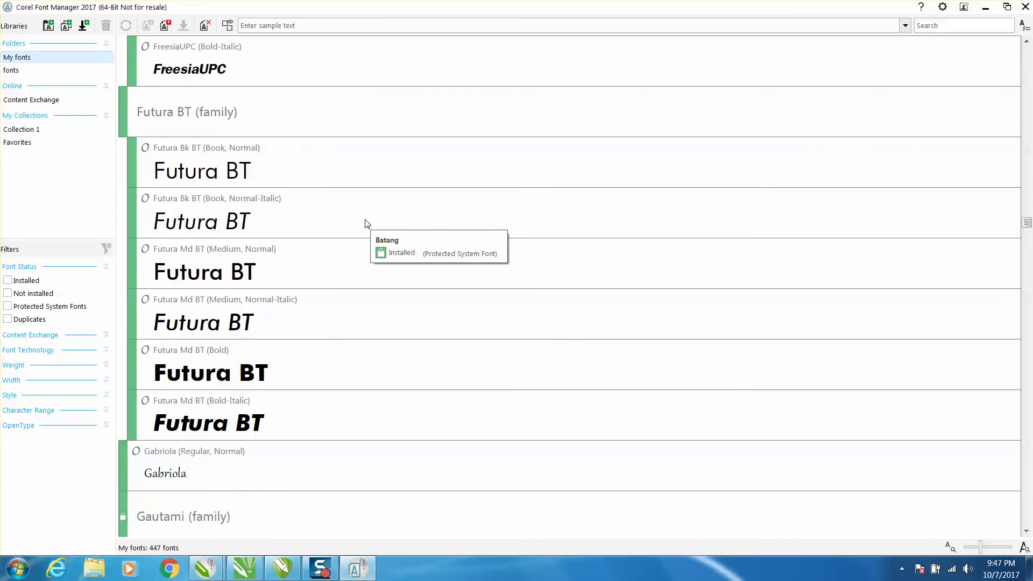
scroll(365, 224, down, 5)
scroll(366, 224, down, 5)
scroll(364, 224, down, 5)
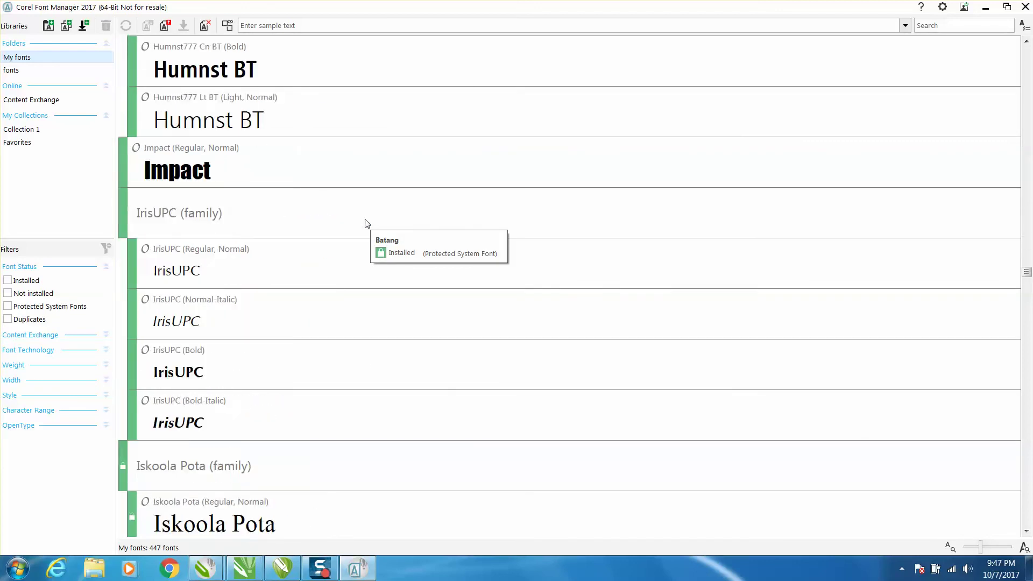
scroll(365, 224, down, 5)
scroll(366, 224, down, 5)
scroll(366, 223, down, 5)
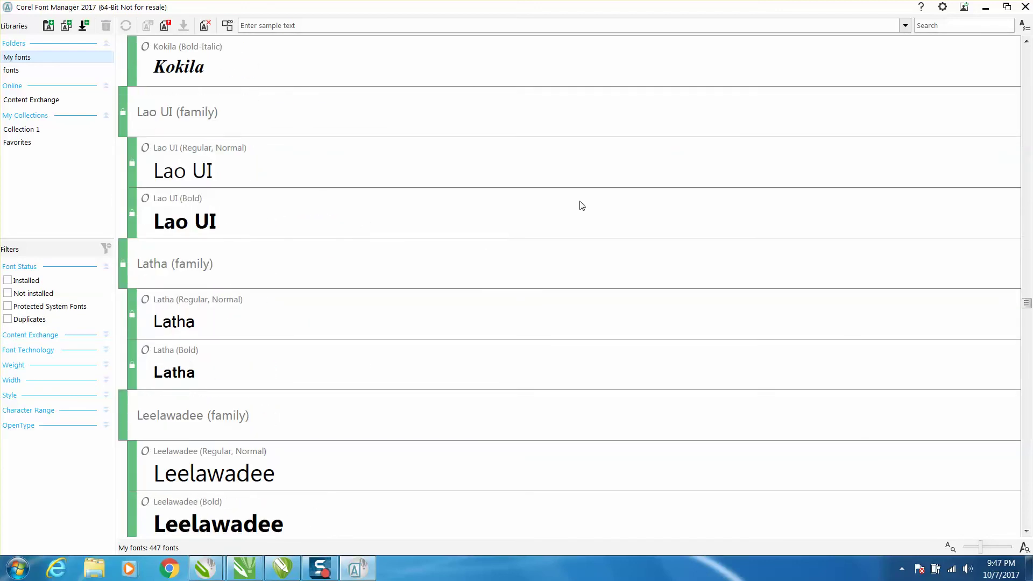
click(928, 28)
text(l)
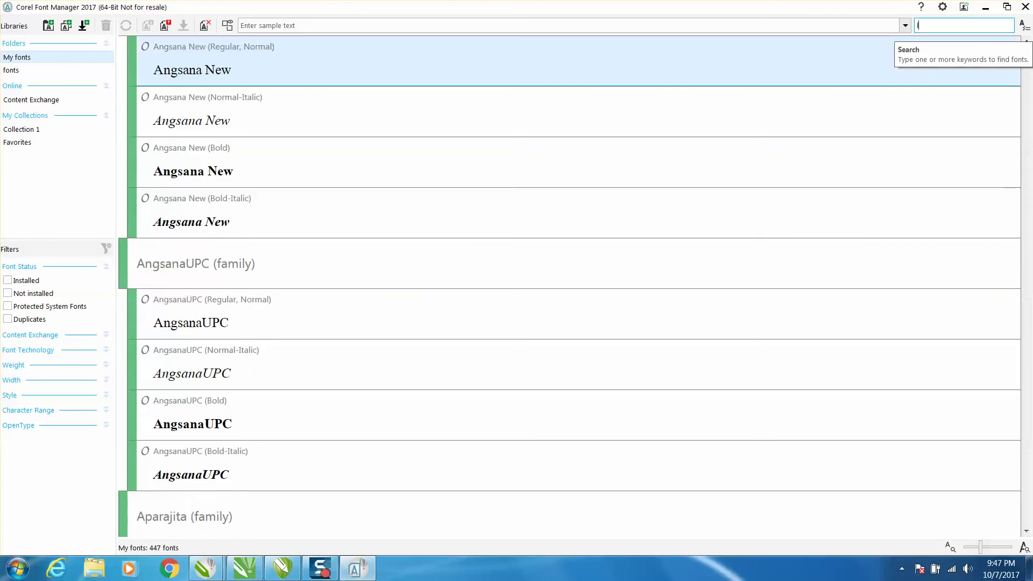
text(u)
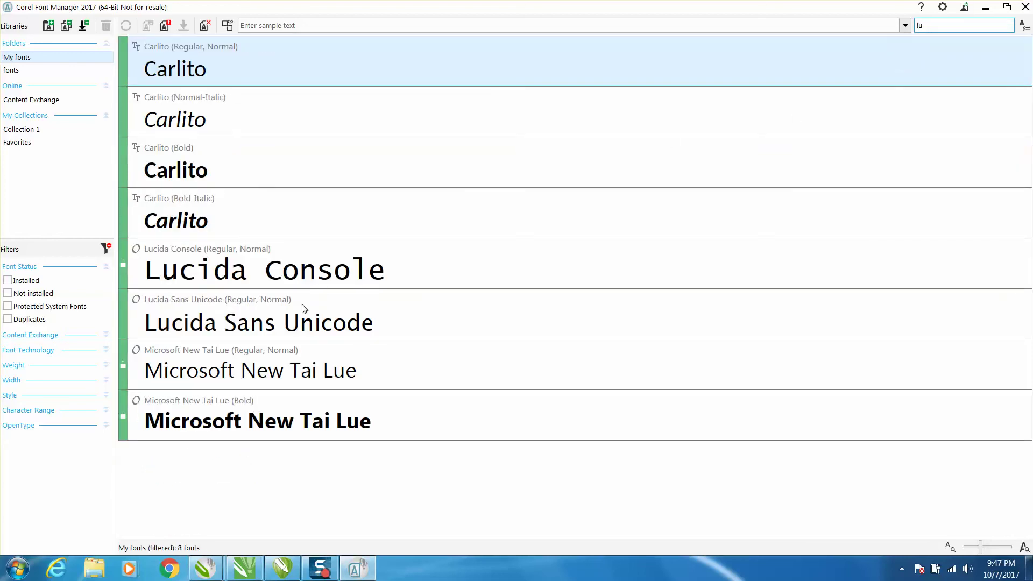
click(290, 332)
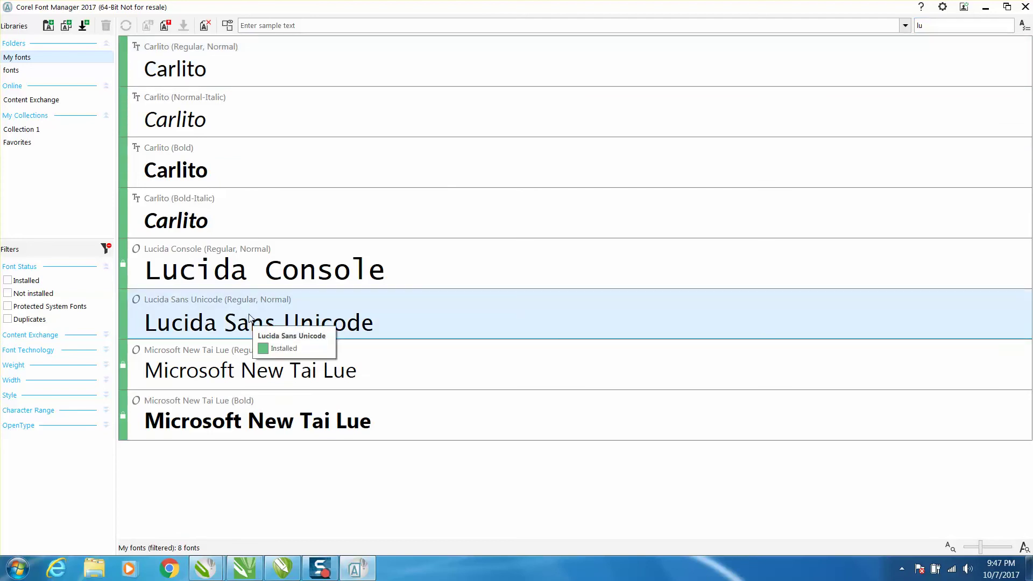
drag(194, 329, 32, 145)
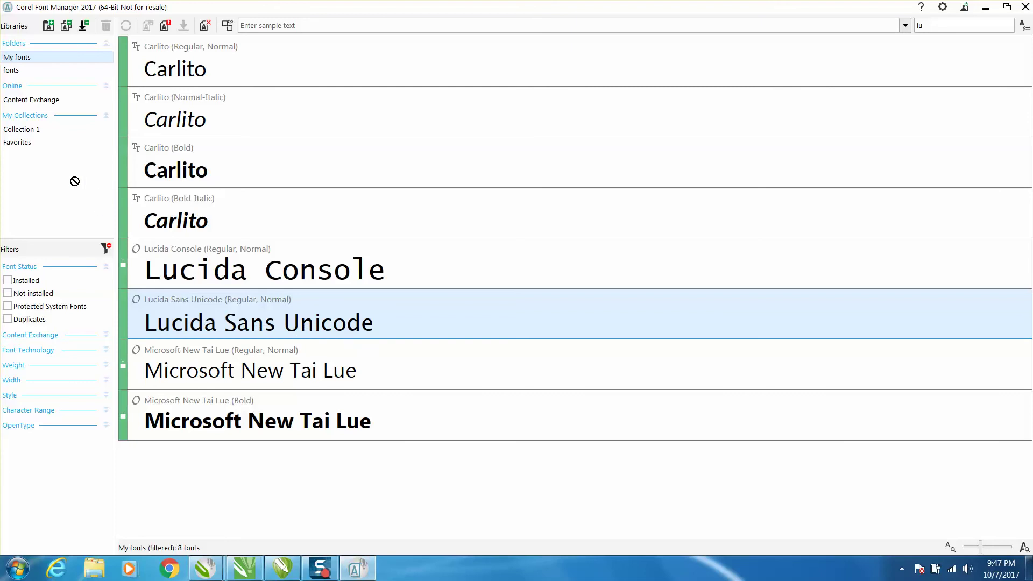
drag(31, 144, 30, 146)
click(986, 10)
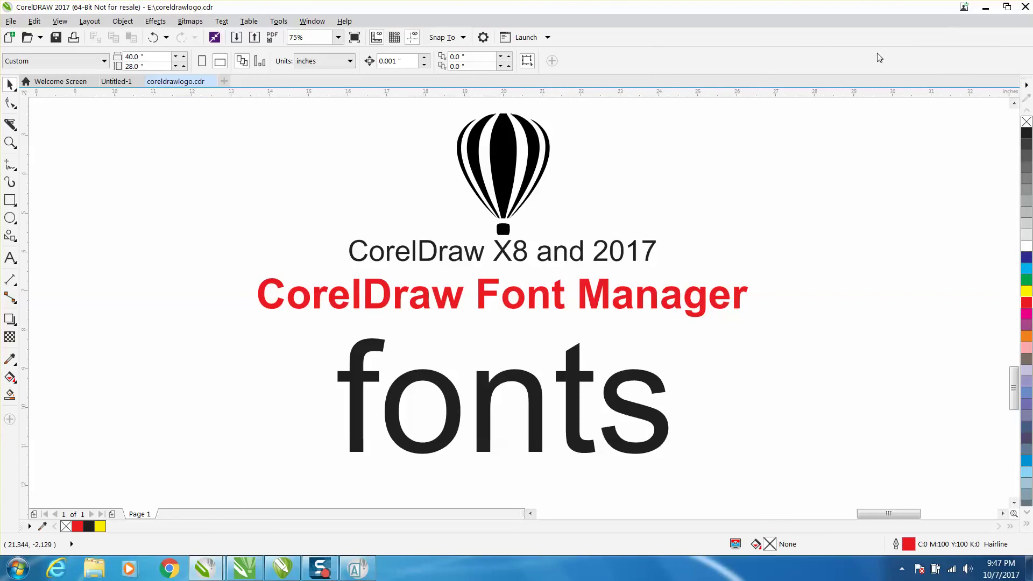
Filter the font list to Favorites with live preview and give 'fonts' Lucida Sans Unicode
click(425, 383)
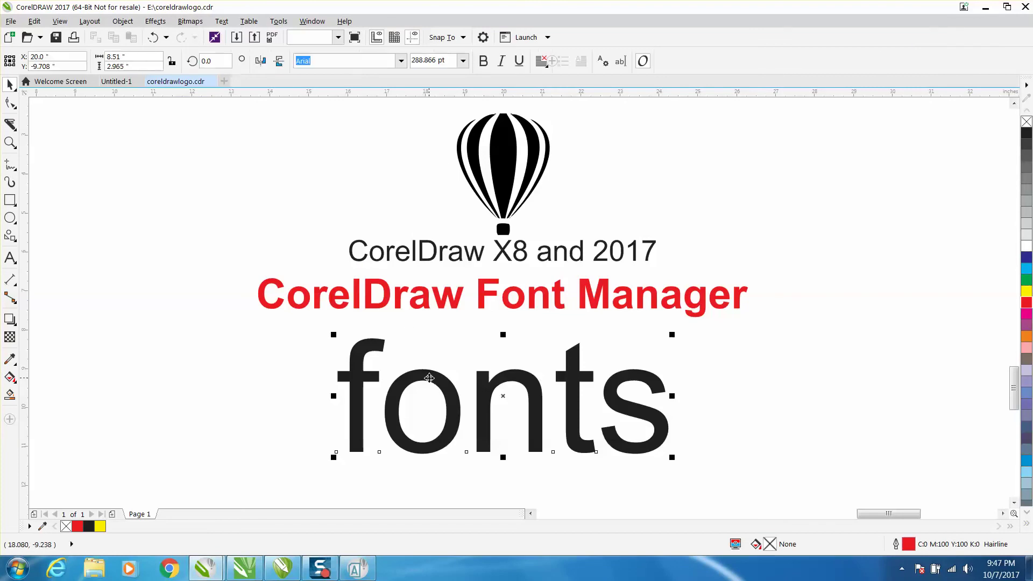
click(401, 63)
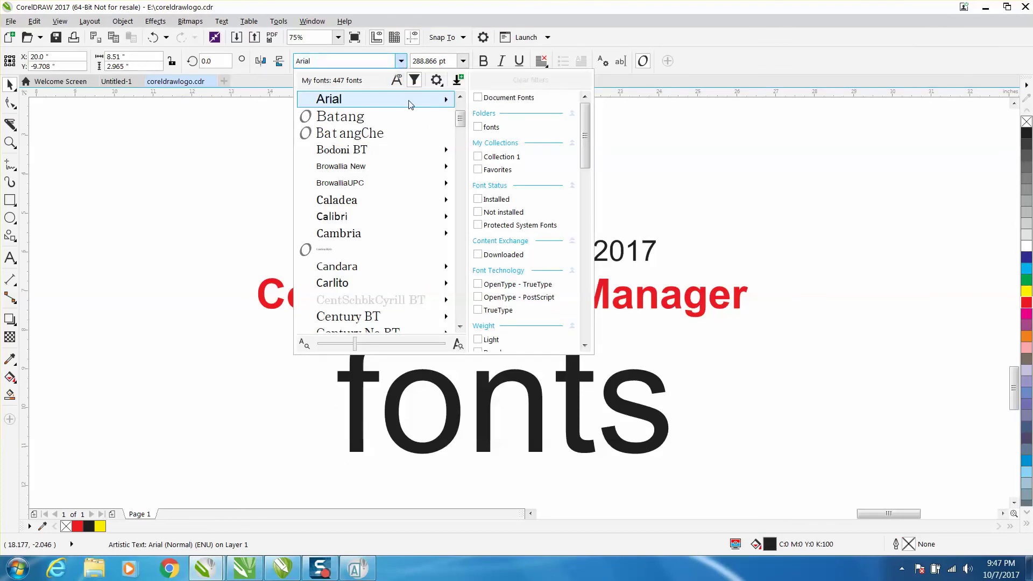
mouse_move(397, 80)
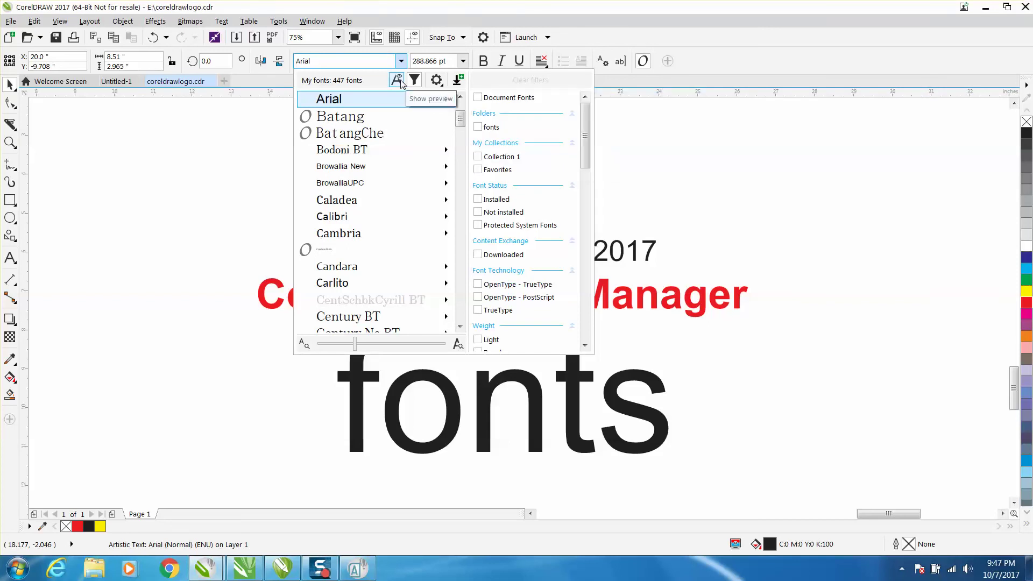
click(398, 81)
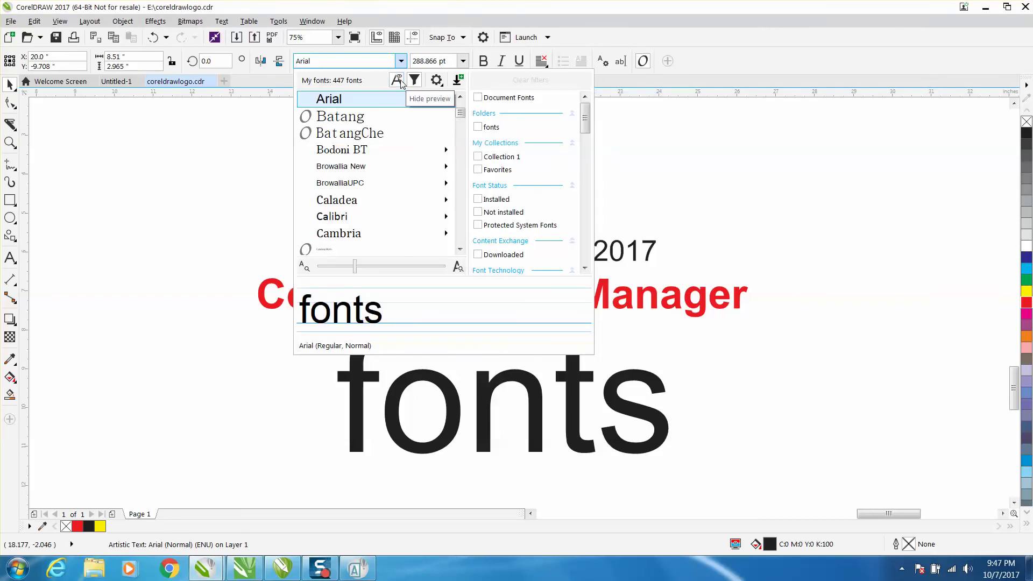
click(478, 170)
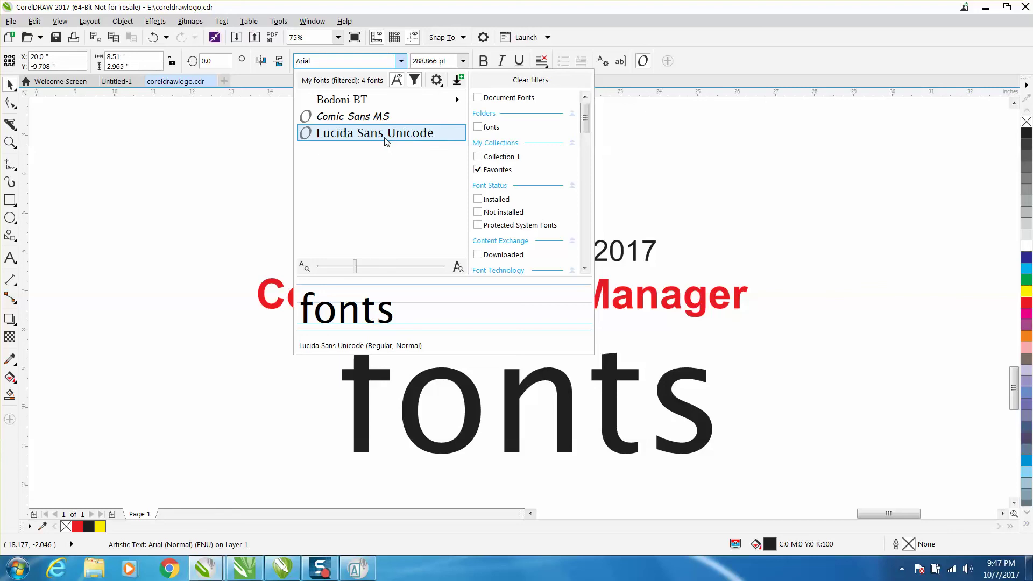
click(385, 133)
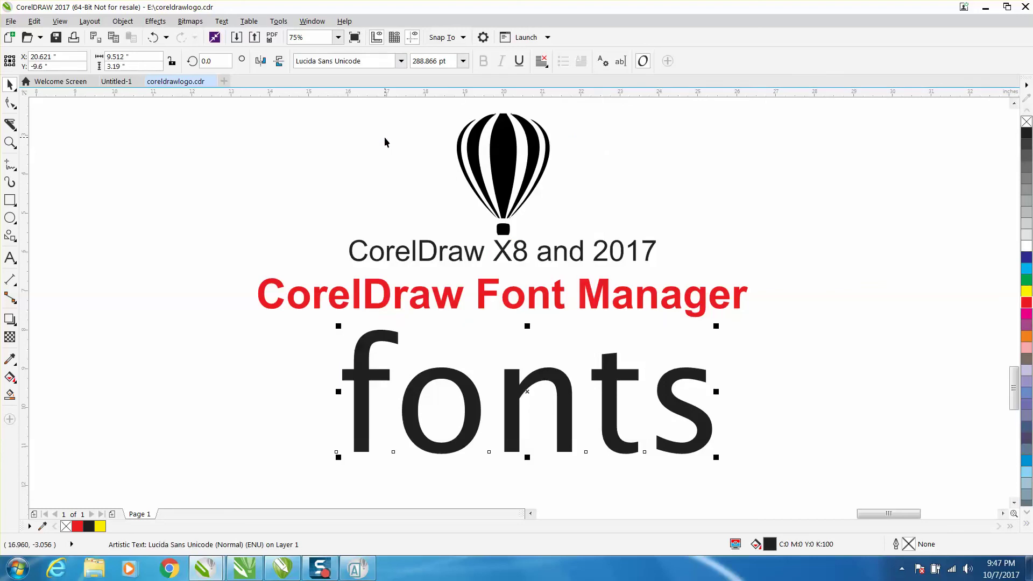
Reselect the 'fonts' text and apply Comic Sans MS from the Favorites list
click(466, 385)
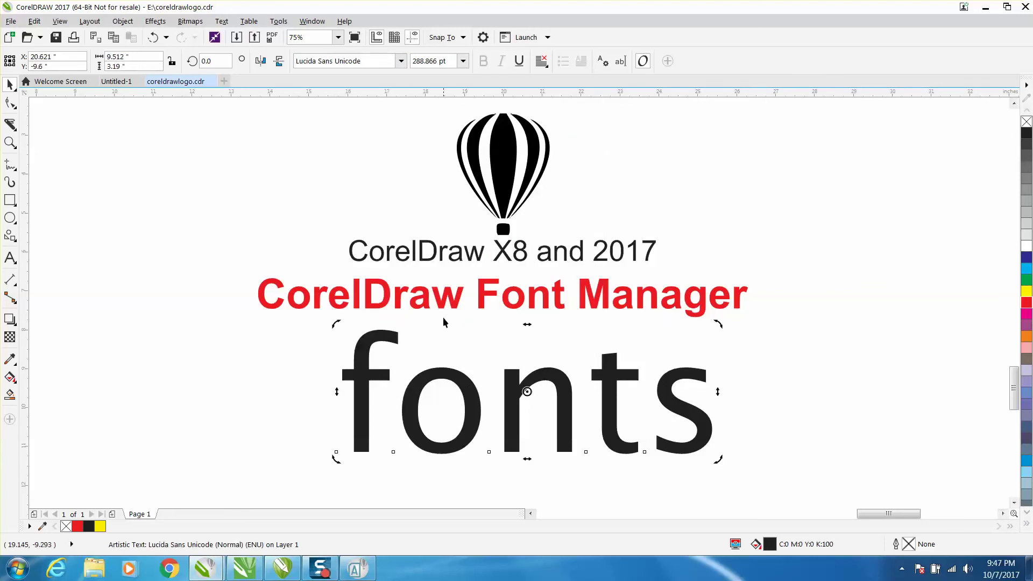
click(419, 190)
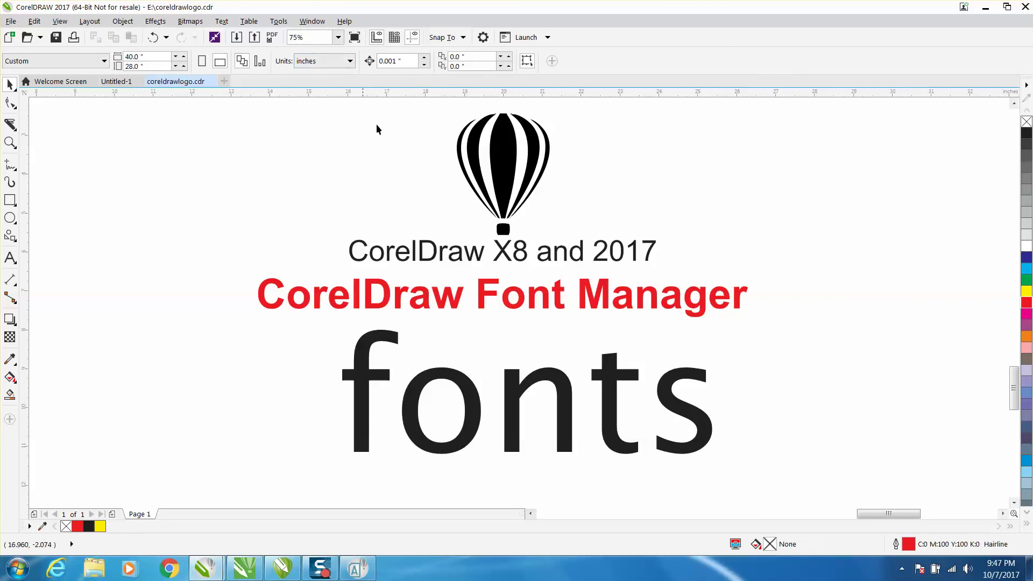
click(450, 368)
click(368, 66)
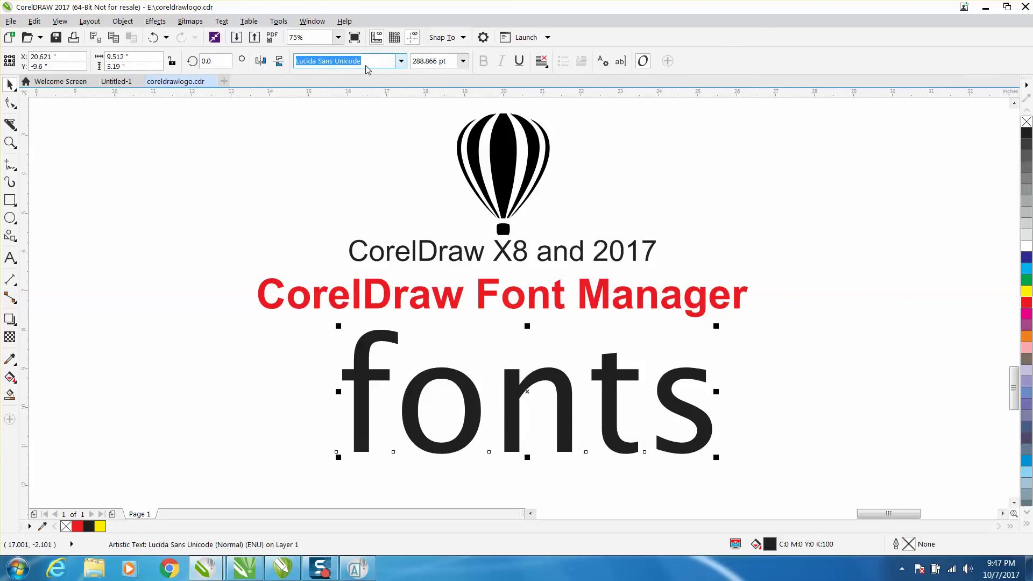
click(399, 63)
click(372, 139)
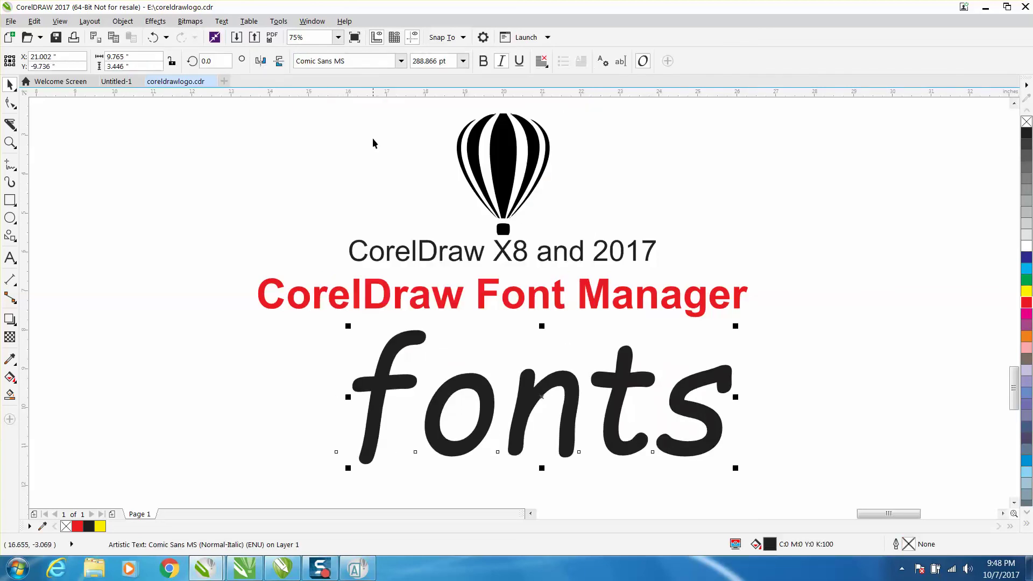
Hide the list preview, switch 'fonts' back to Lucida Sans Unicode, then Bodoni Bk BT
click(392, 65)
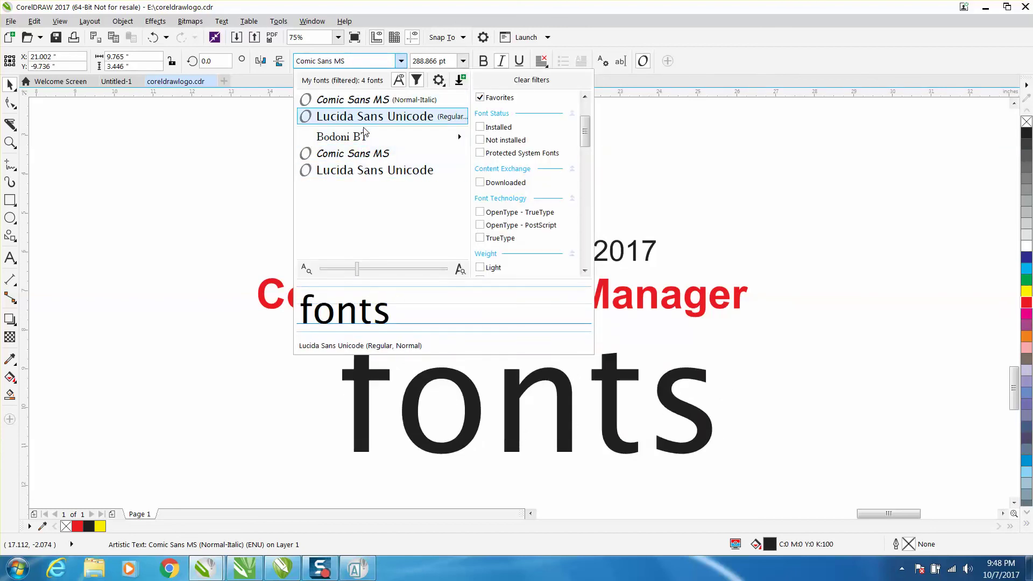
click(399, 81)
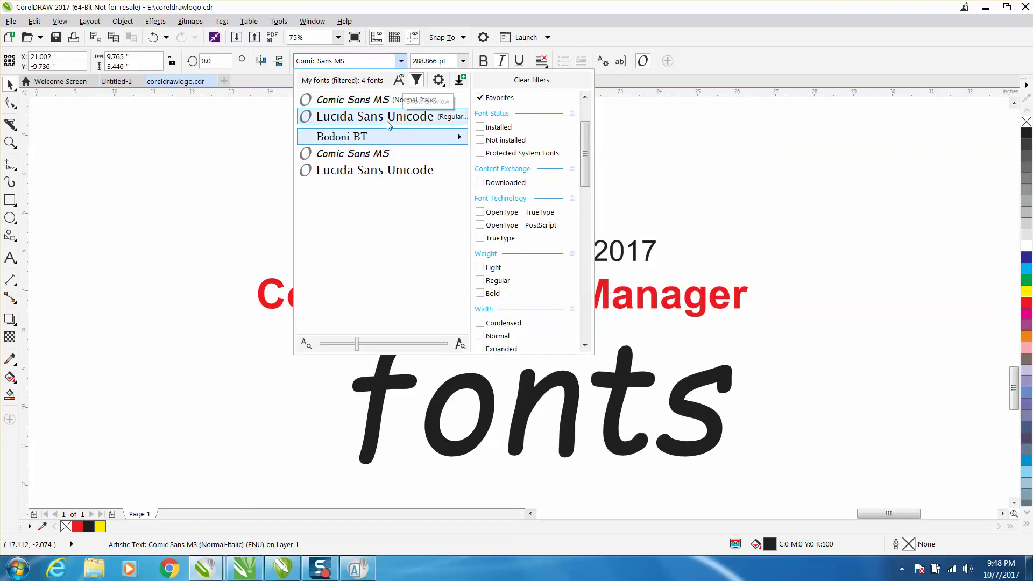
click(369, 171)
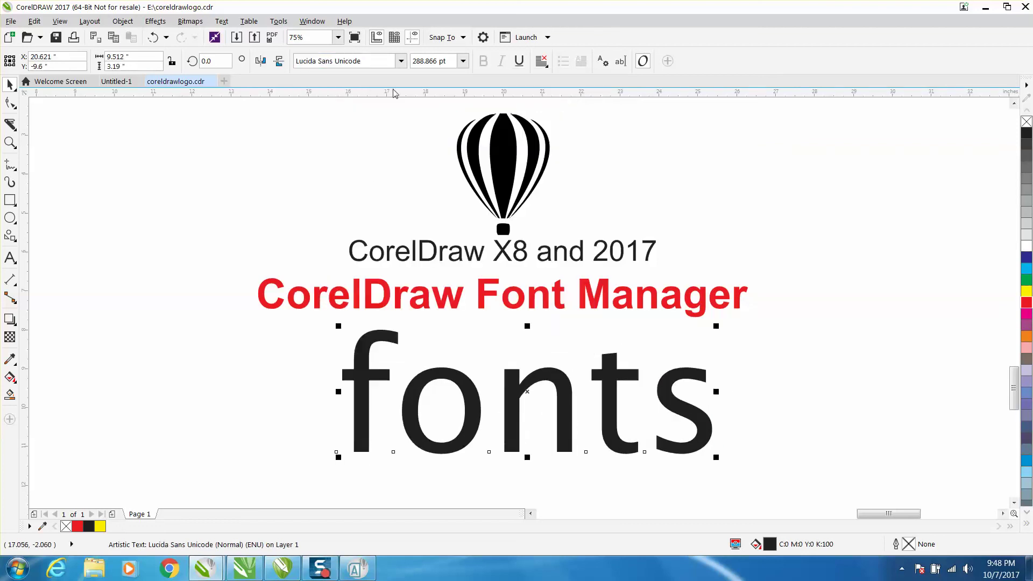
click(402, 62)
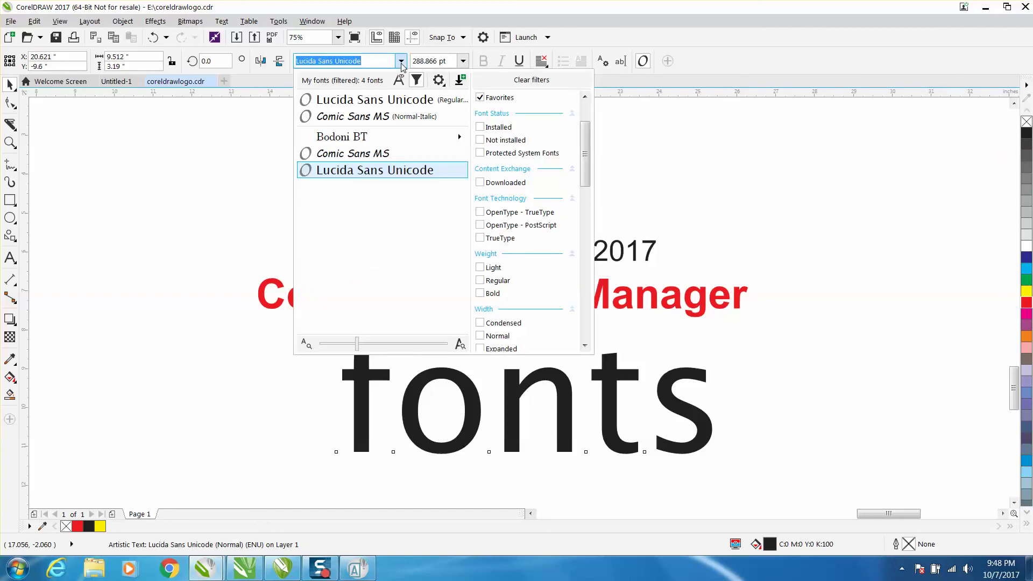
click(361, 138)
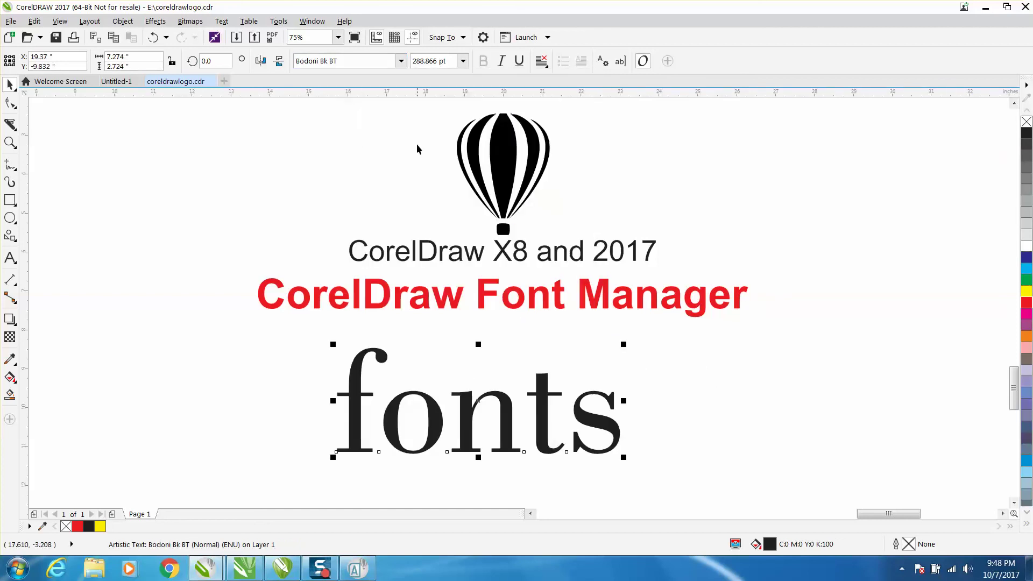
Untick the Favorites filter to list all 447 fonts, check display options, then close the list
click(401, 62)
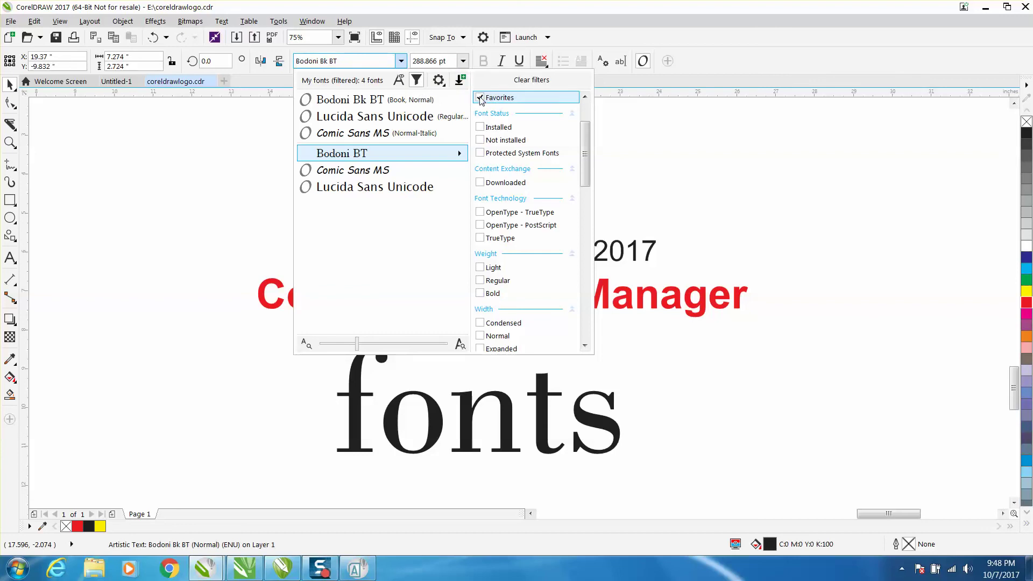
click(481, 98)
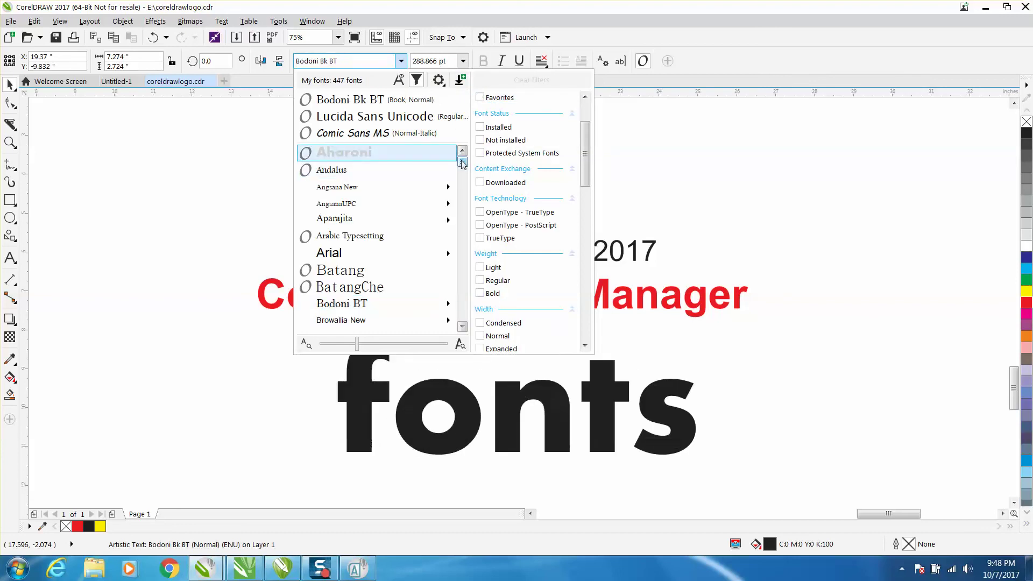
scroll(462, 163, down, 5)
scroll(463, 163, down, 2)
scroll(463, 164, up, 3)
scroll(463, 163, up, 5)
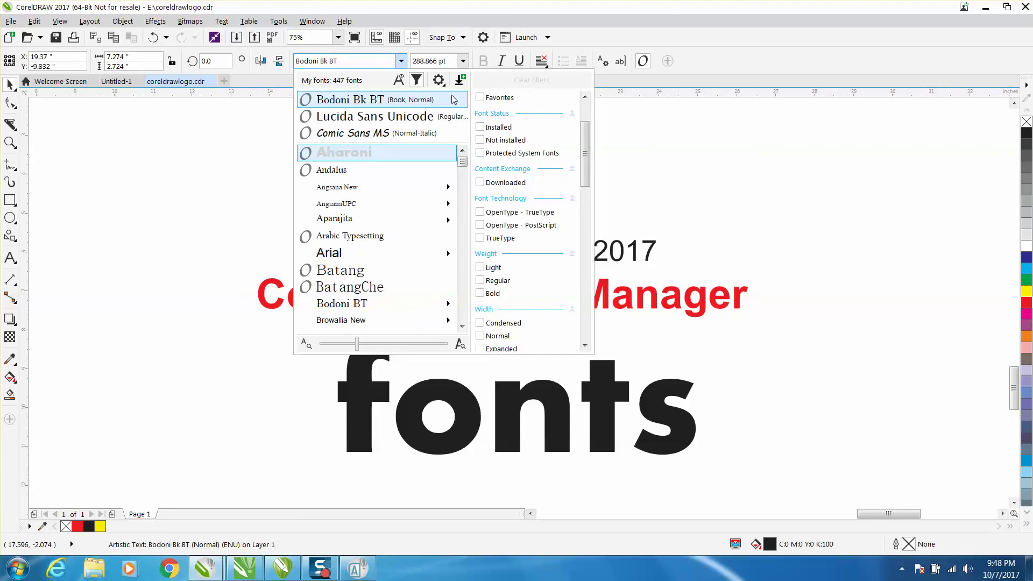
click(438, 80)
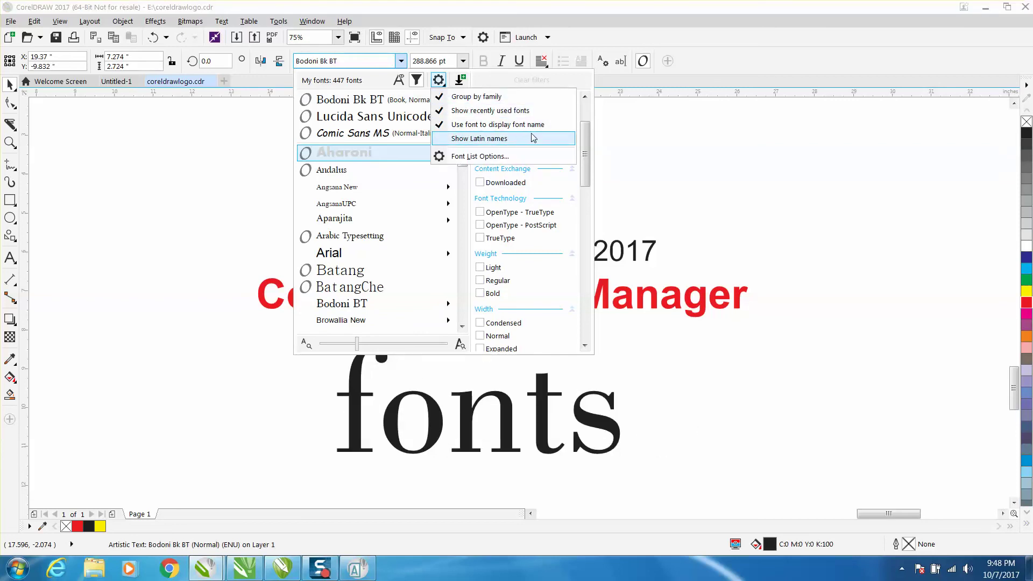
click(617, 131)
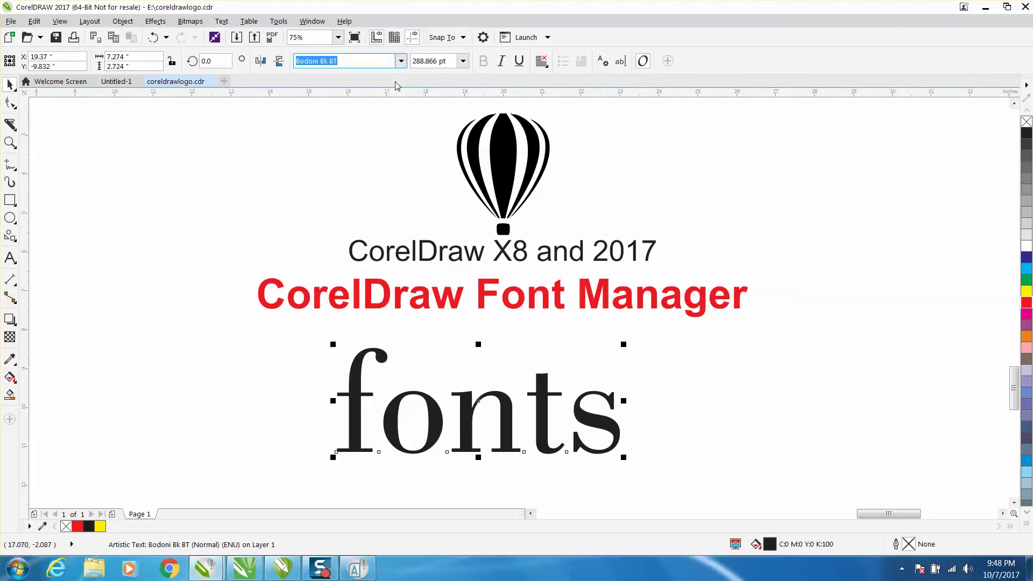
Turn on the font list's live preview, sampling 'fonts' in Bodoni Bk BT
click(400, 63)
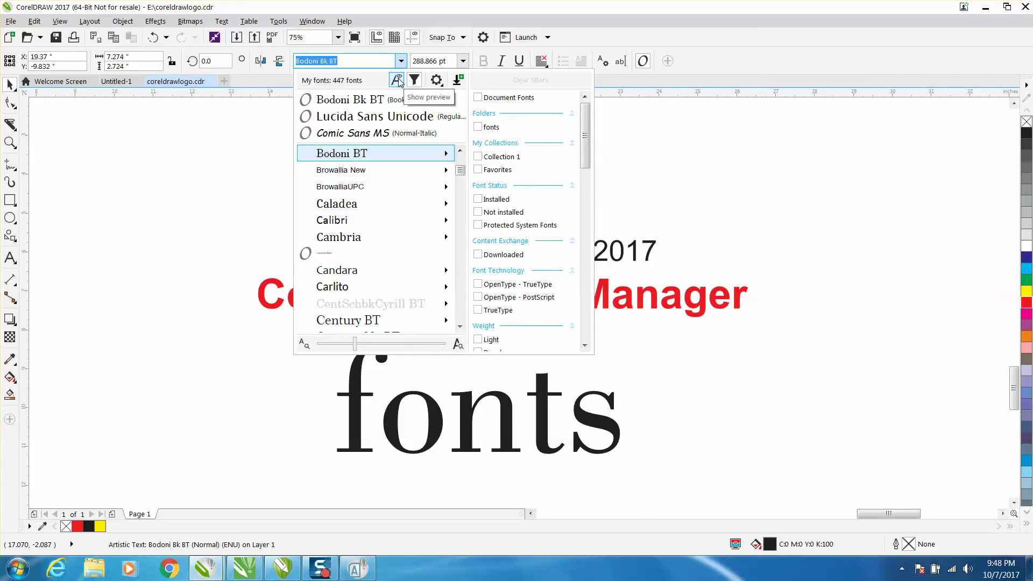
click(398, 81)
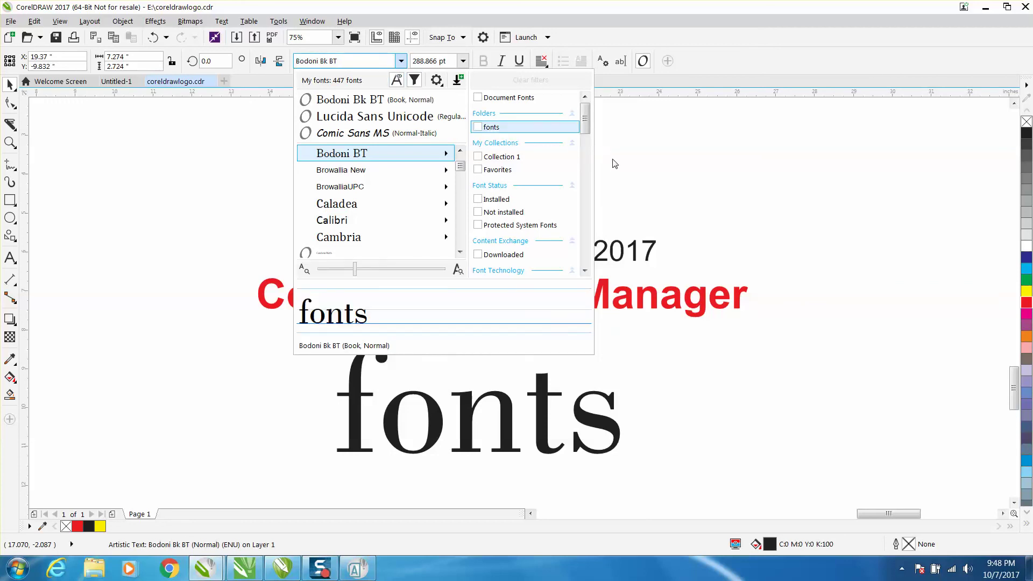